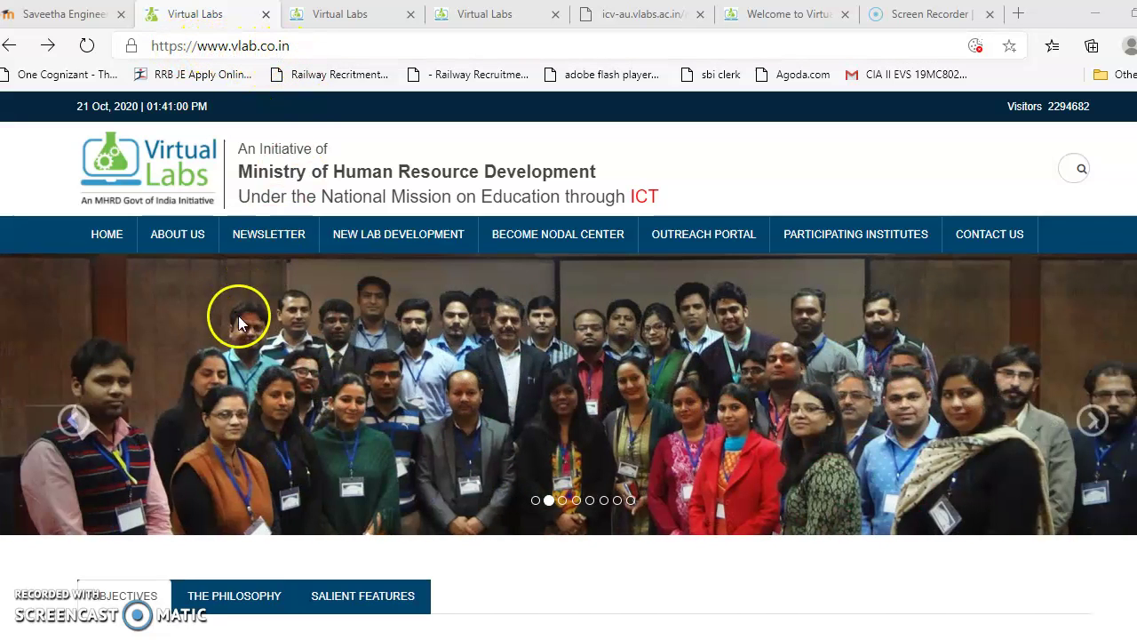
- Open the Chemical Sciences labs page from the home page's Broad Areas of Virtual Labs section
{"action": "scroll", "coordinate": [282, 373], "scroll_direction": "down", "scroll_amount": 9}
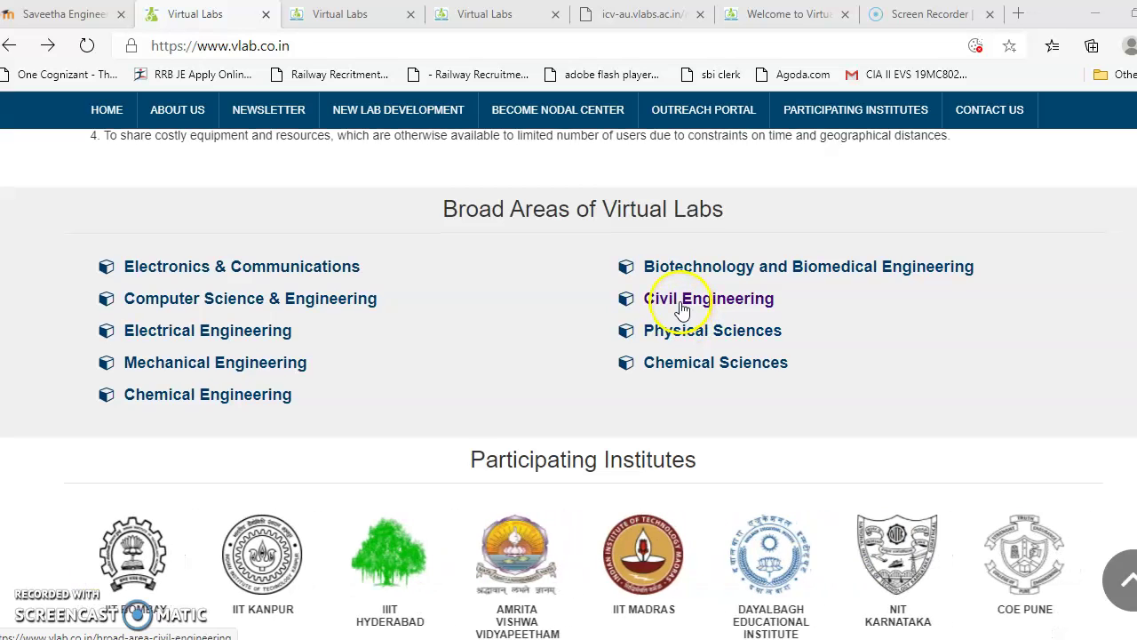
{"action": "left_click", "coordinate": [679, 307]}
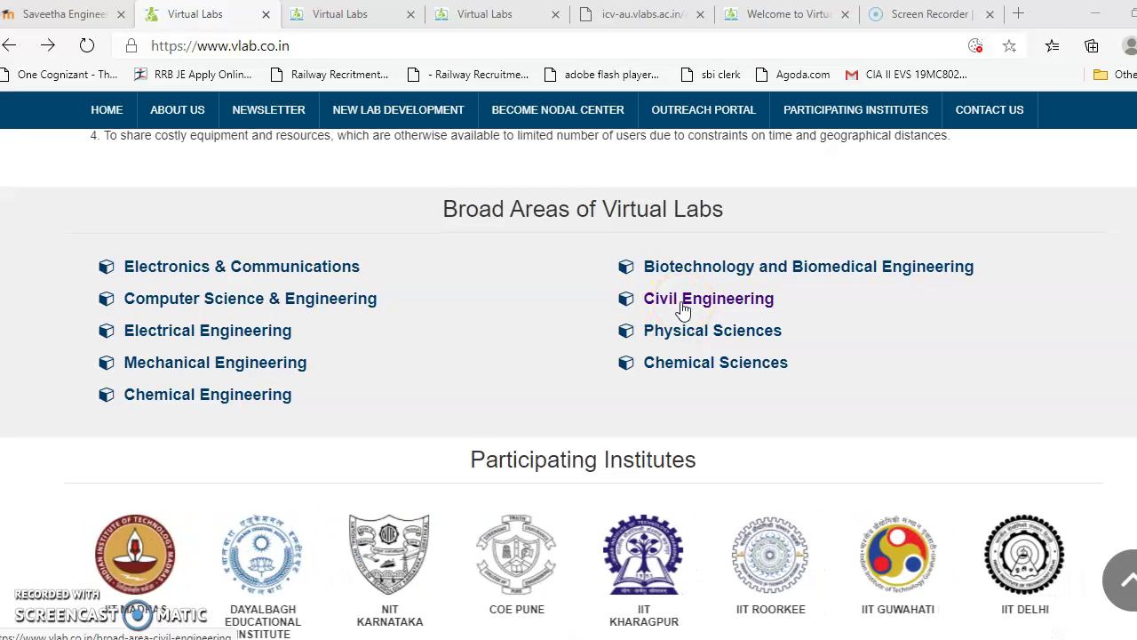
{"action": "left_click", "coordinate": [672, 364]}
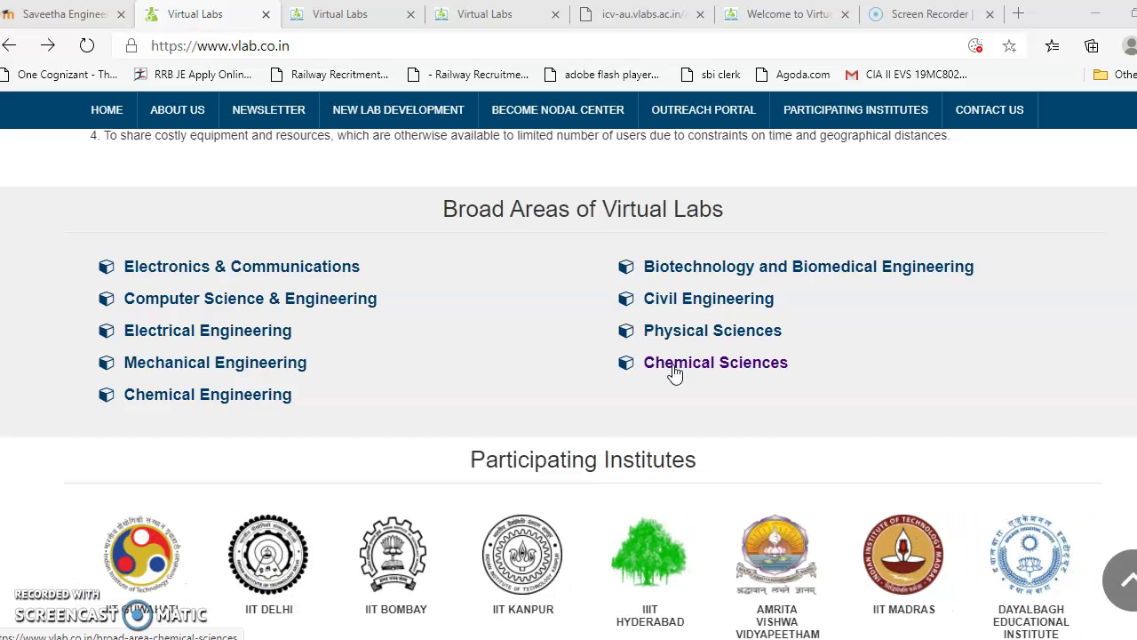
{"action": "left_click", "coordinate": [675, 371]}
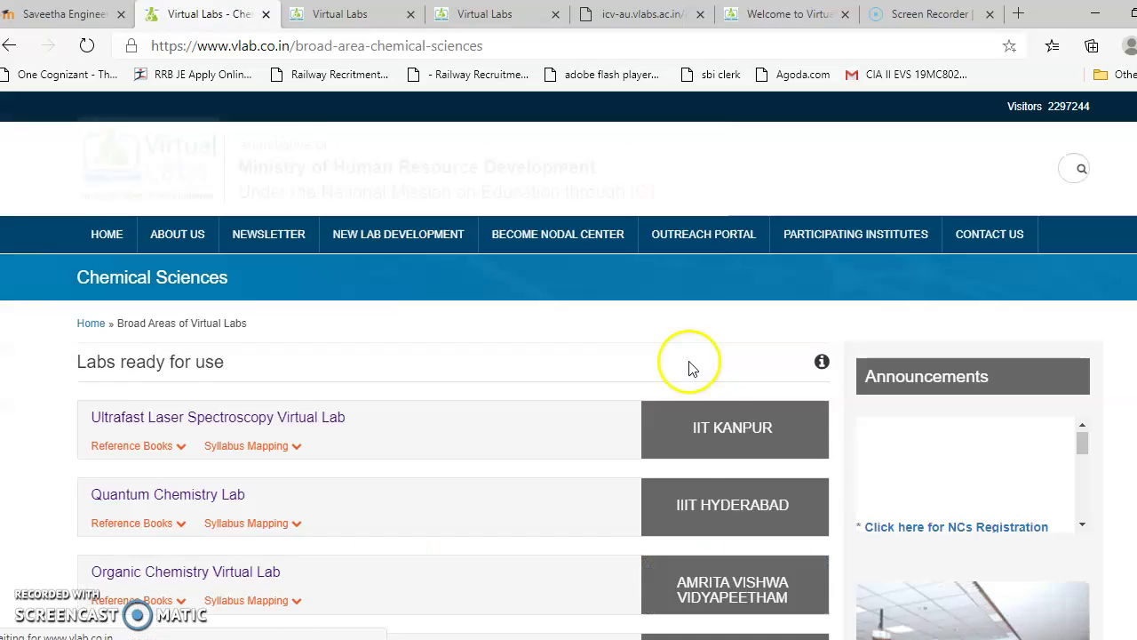
- Scroll down the Chemical Sciences list to the Inorganic Chemistry Virtual Lab row
{"action": "scroll", "coordinate": [545, 434], "scroll_direction": "down", "scroll_amount": 1}
{"action": "scroll", "coordinate": [544, 432], "scroll_direction": "down", "scroll_amount": 1}
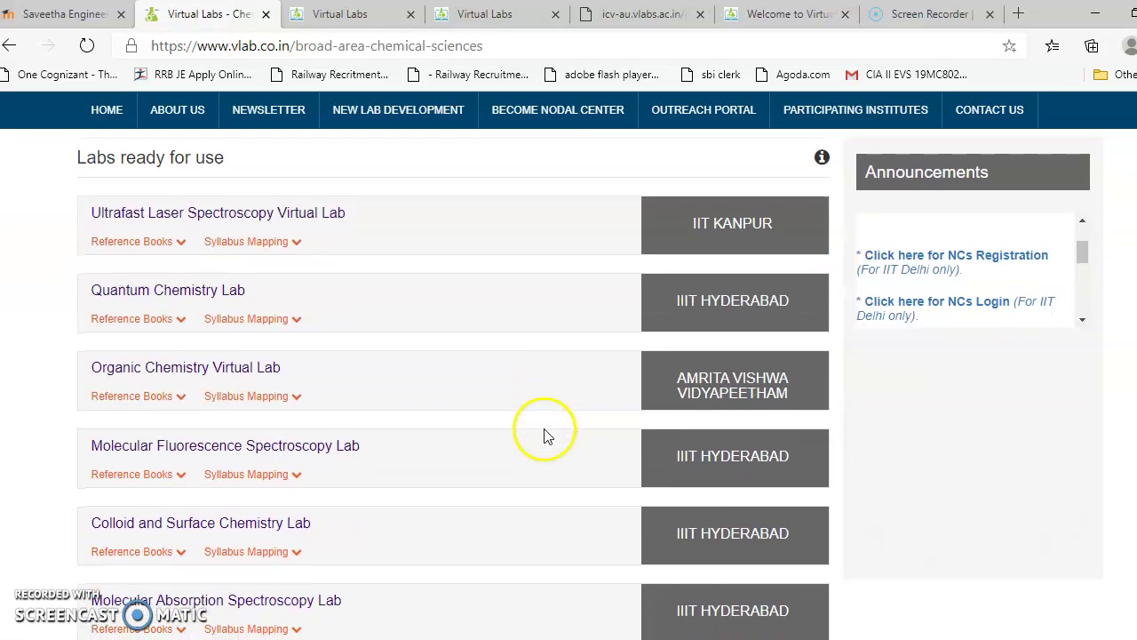
{"action": "scroll", "coordinate": [538, 428], "scroll_direction": "down", "scroll_amount": 1}
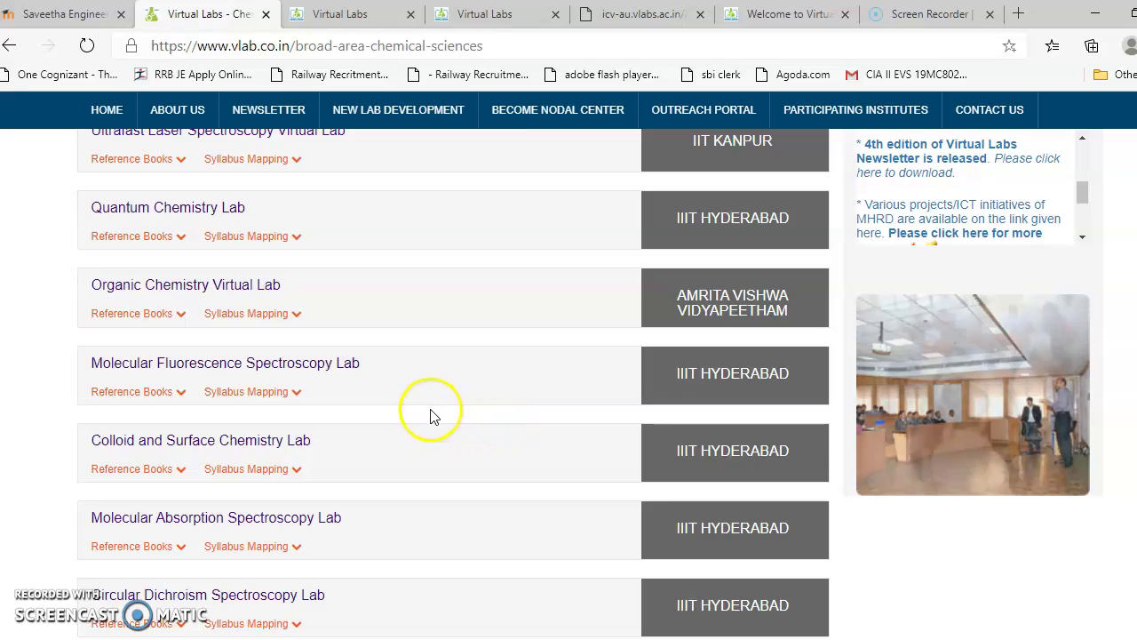
{"action": "scroll", "coordinate": [224, 359], "scroll_direction": "down", "scroll_amount": 1}
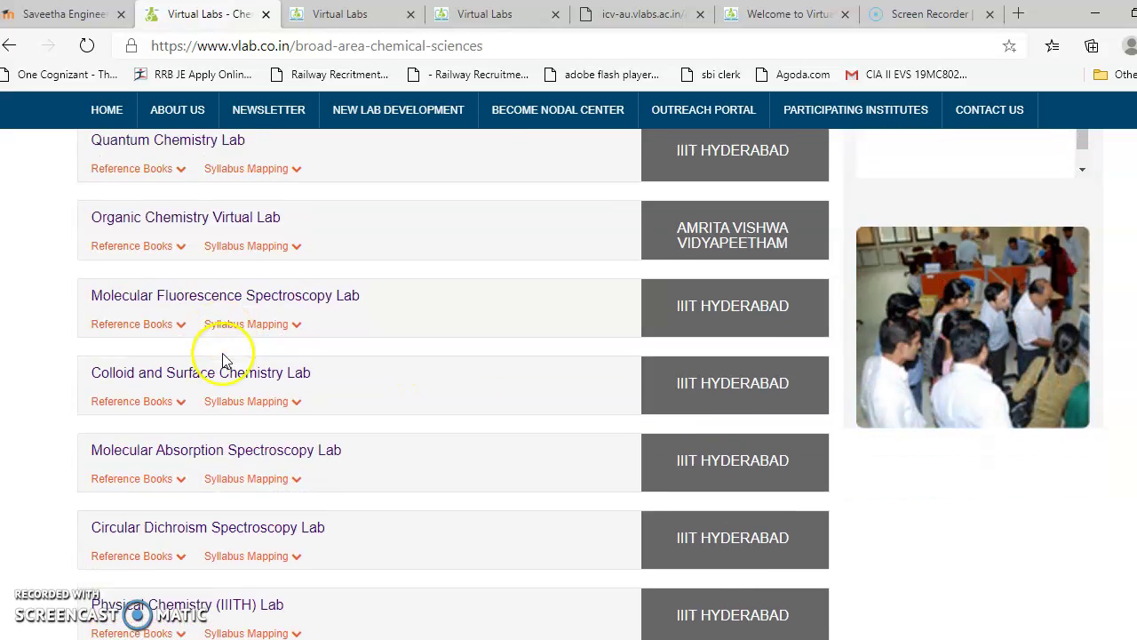
{"action": "scroll", "coordinate": [222, 361], "scroll_direction": "down", "scroll_amount": 1}
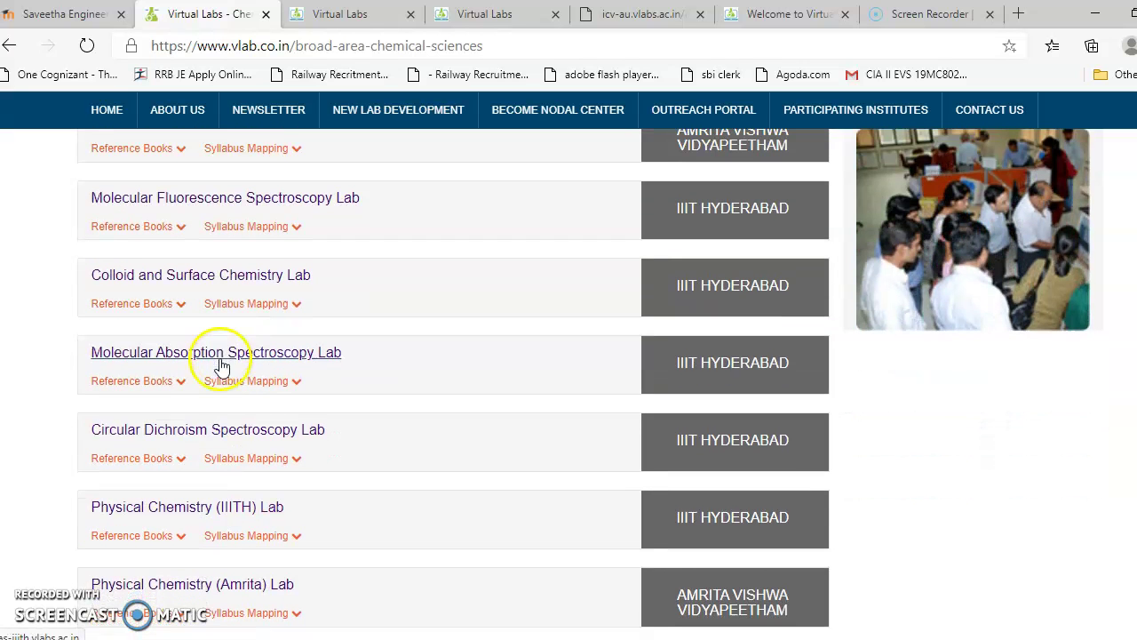
{"action": "scroll", "coordinate": [289, 322], "scroll_direction": "down", "scroll_amount": 3}
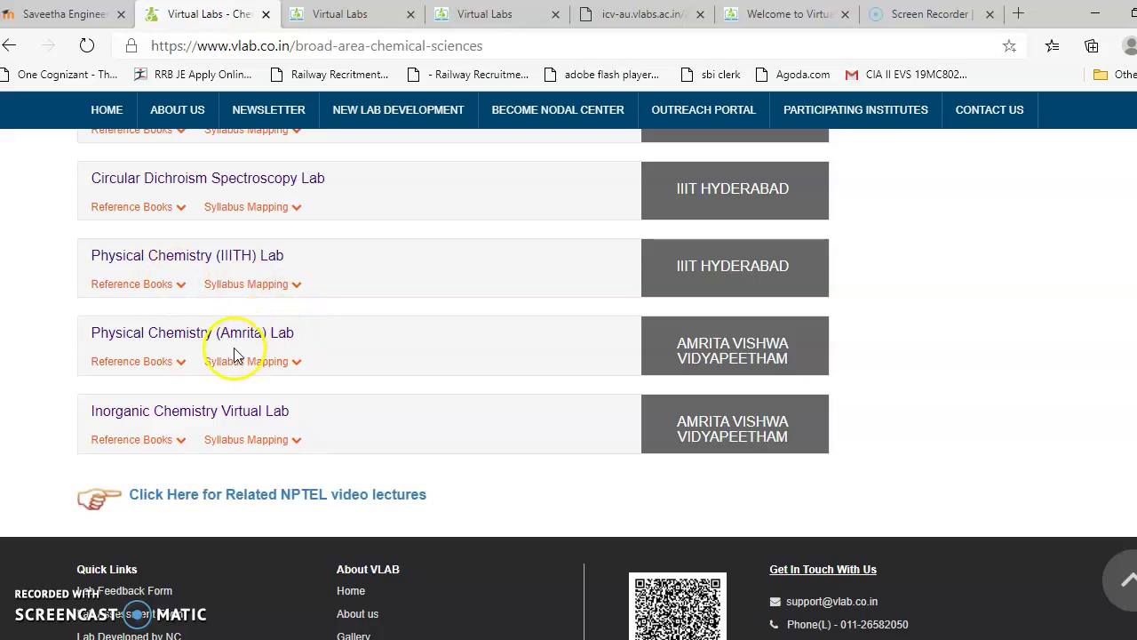
- Open Amrita's Inorganic Chemistry Virtual Lab and launch its Water Analysis–Determination of Physical Parameters experiment
{"action": "left_click", "coordinate": [722, 432]}
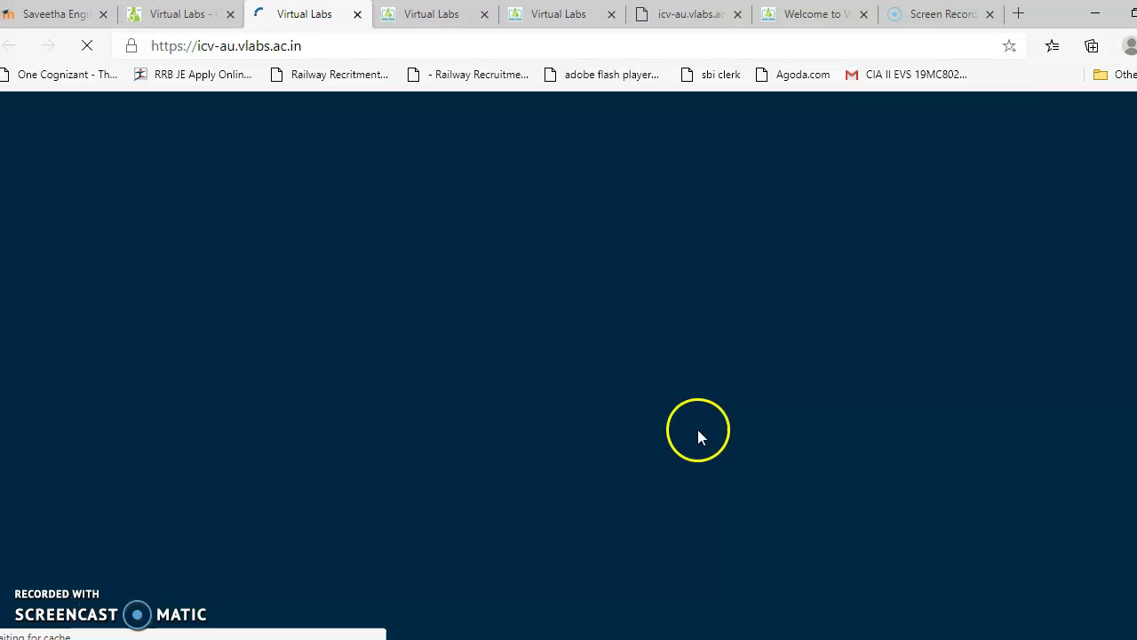
{"action": "scroll", "coordinate": [676, 444], "scroll_direction": "down", "scroll_amount": 2}
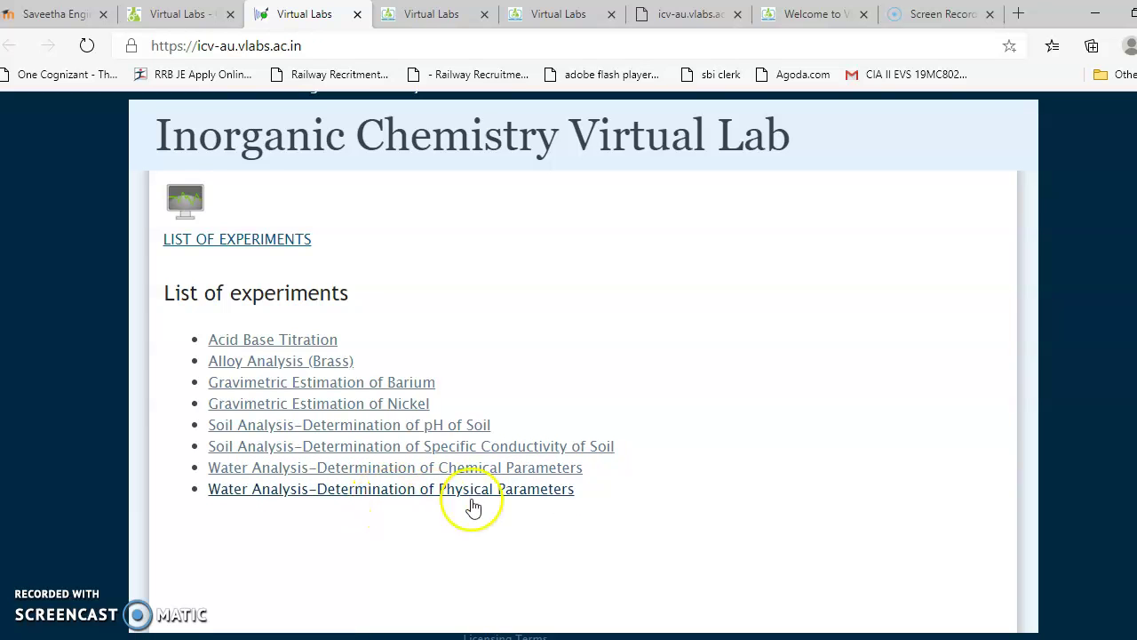
{"action": "left_click", "coordinate": [359, 491]}
{"action": "scroll", "coordinate": [382, 471], "scroll_direction": "down", "scroll_amount": 1}
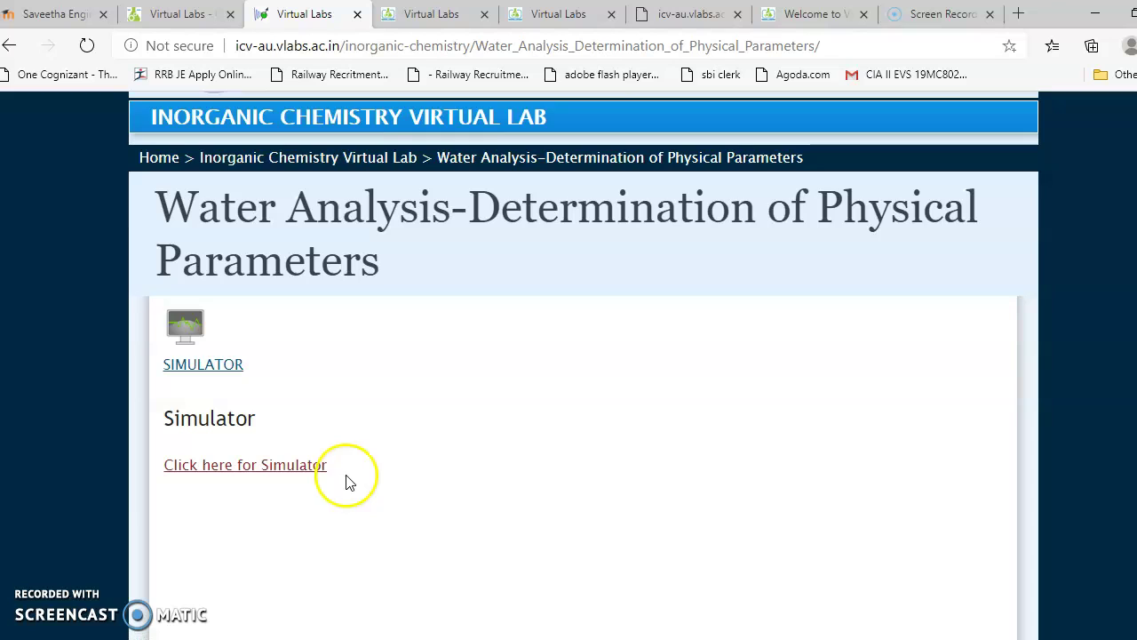
{"action": "left_click", "coordinate": [220, 466]}
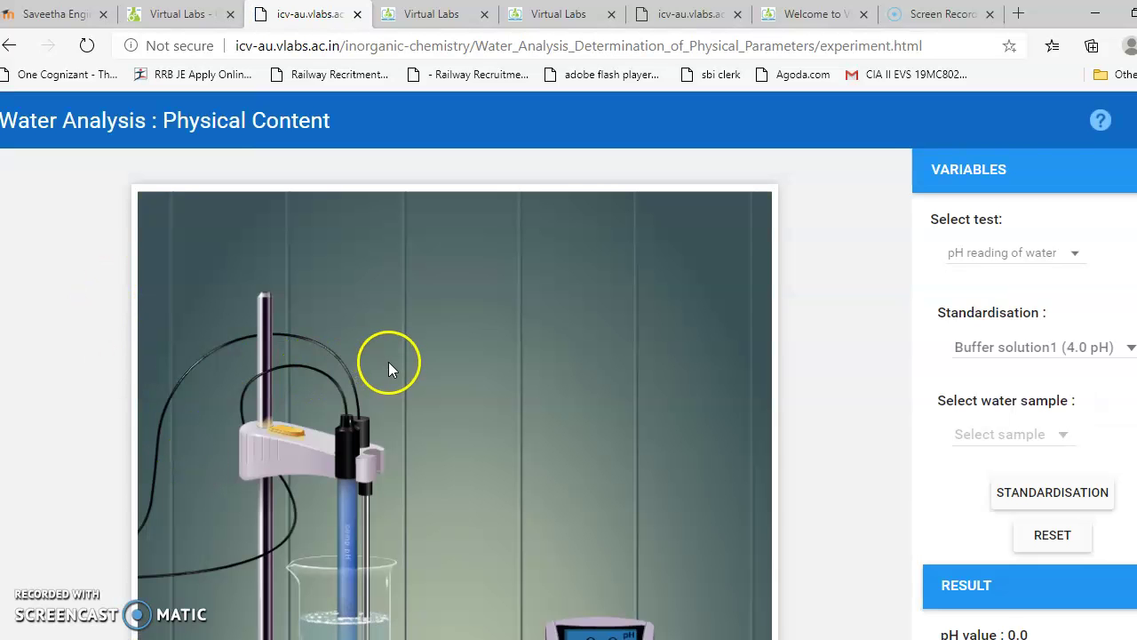
- Show the simulator's Select test dropdown listing the available tests
{"action": "scroll", "coordinate": [390, 361], "scroll_direction": "down", "scroll_amount": 1}
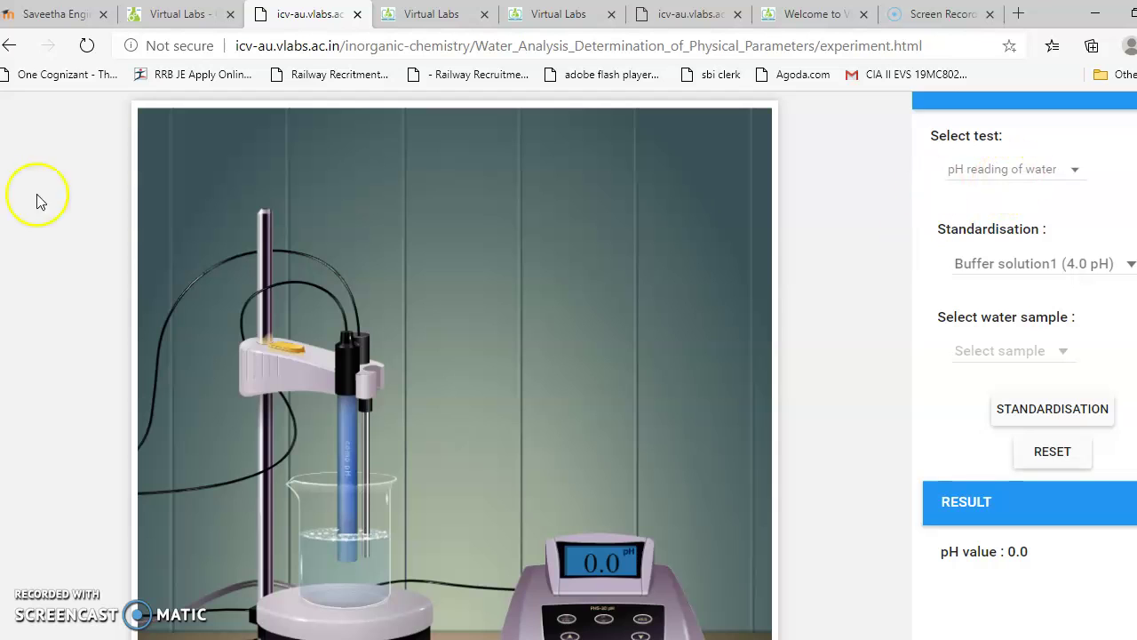
{"action": "left_click", "coordinate": [1073, 174]}
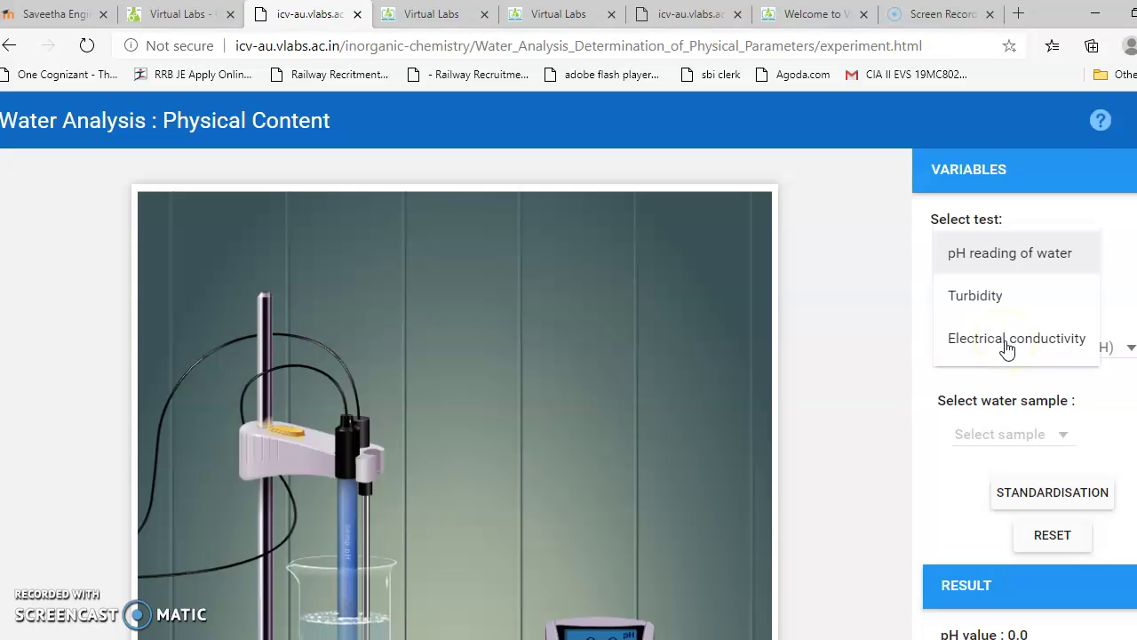
- Select the Electrical conductivity test and view the conductivity meter reading 0.0 µS/cm
{"action": "left_click", "coordinate": [1015, 346]}
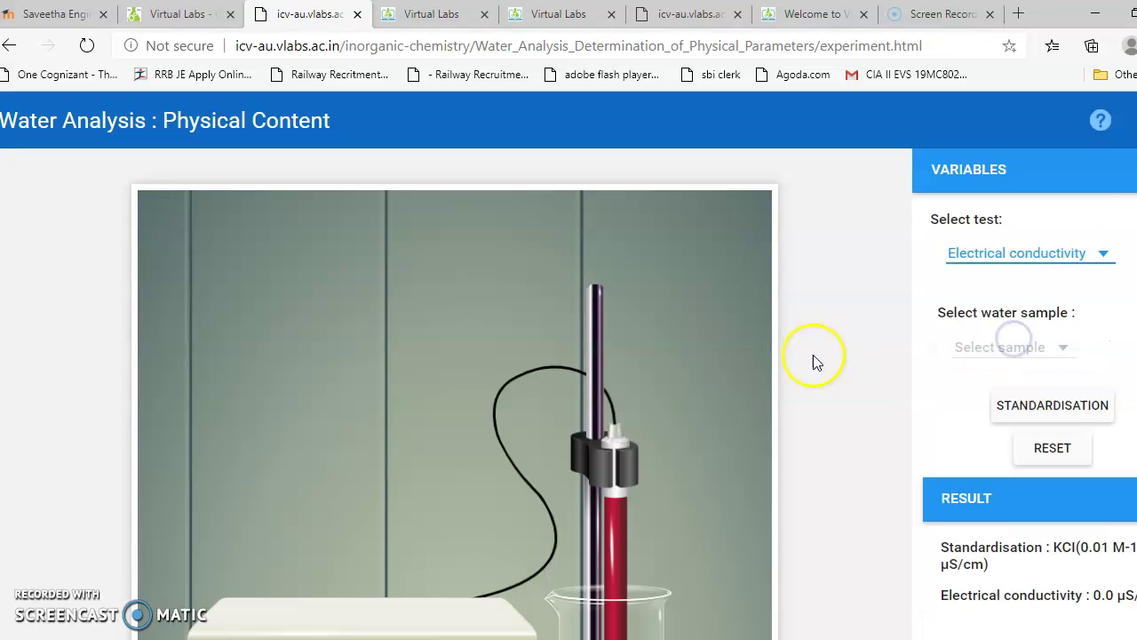
{"action": "scroll", "coordinate": [800, 364], "scroll_direction": "down", "scroll_amount": 3}
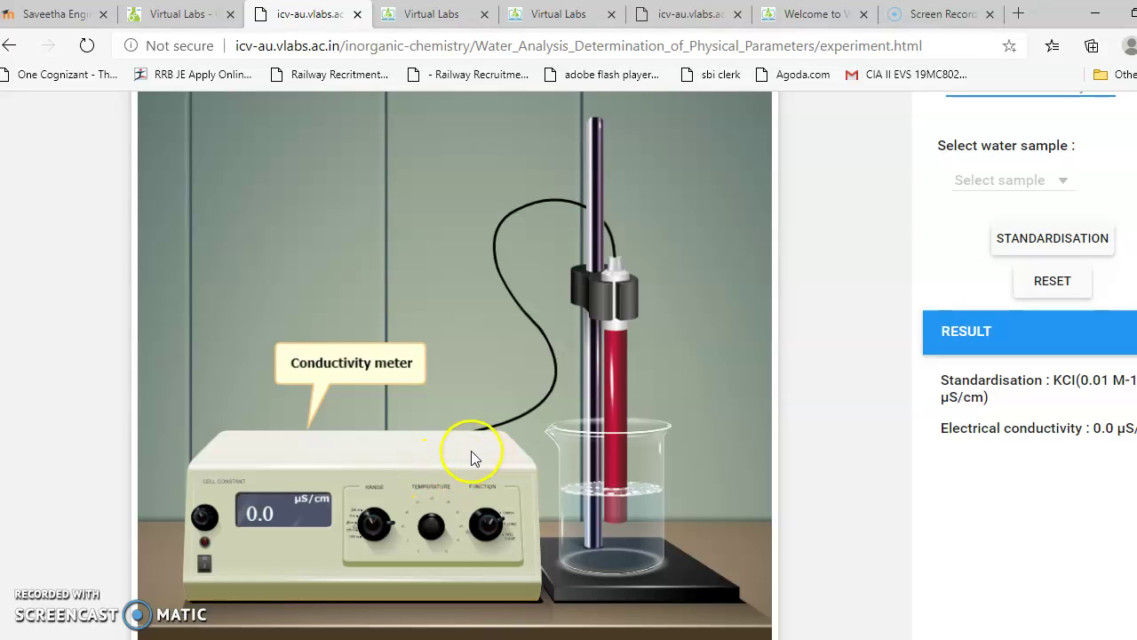
{"action": "scroll", "coordinate": [480, 455], "scroll_direction": "down", "scroll_amount": 1}
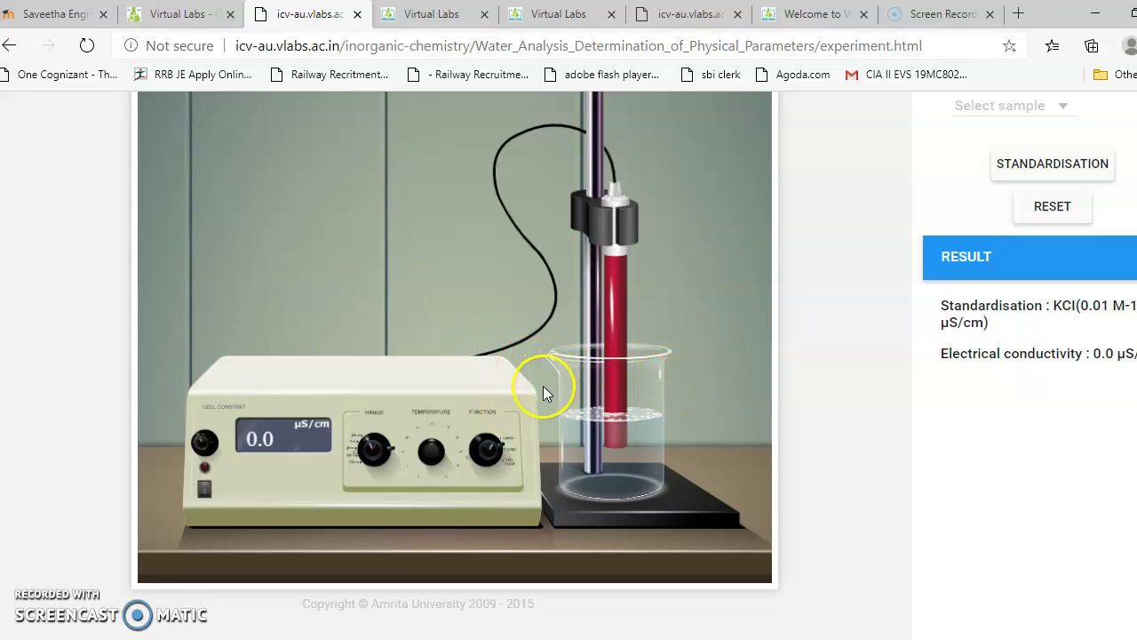
{"action": "scroll", "coordinate": [578, 382], "scroll_direction": "up", "scroll_amount": 3}
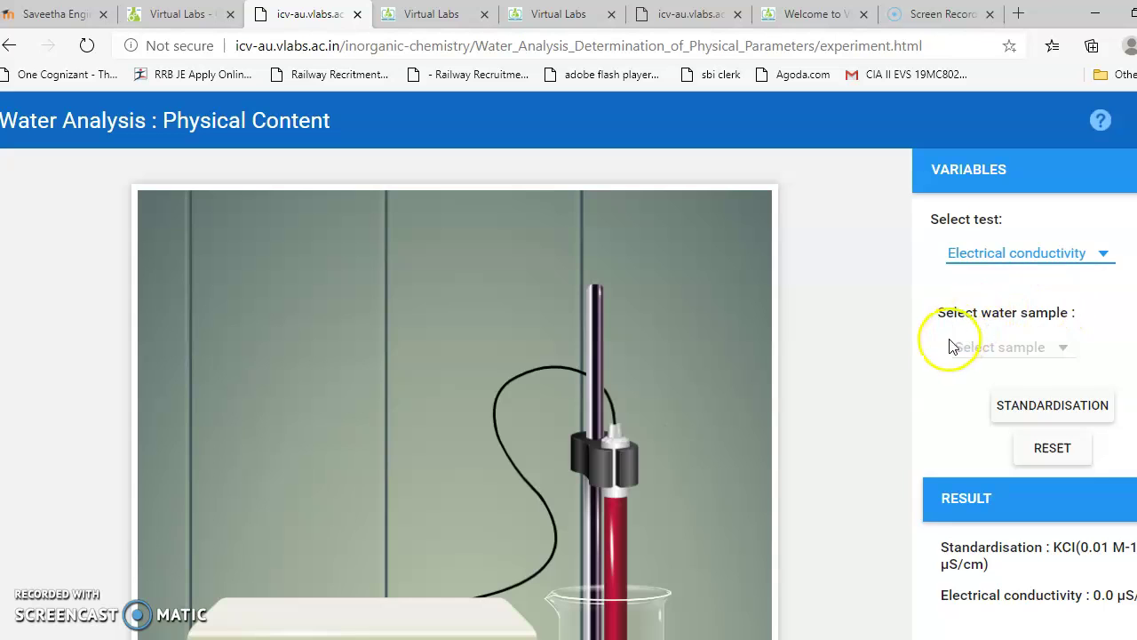
{"action": "scroll", "coordinate": [928, 361], "scroll_direction": "down", "scroll_amount": 1}
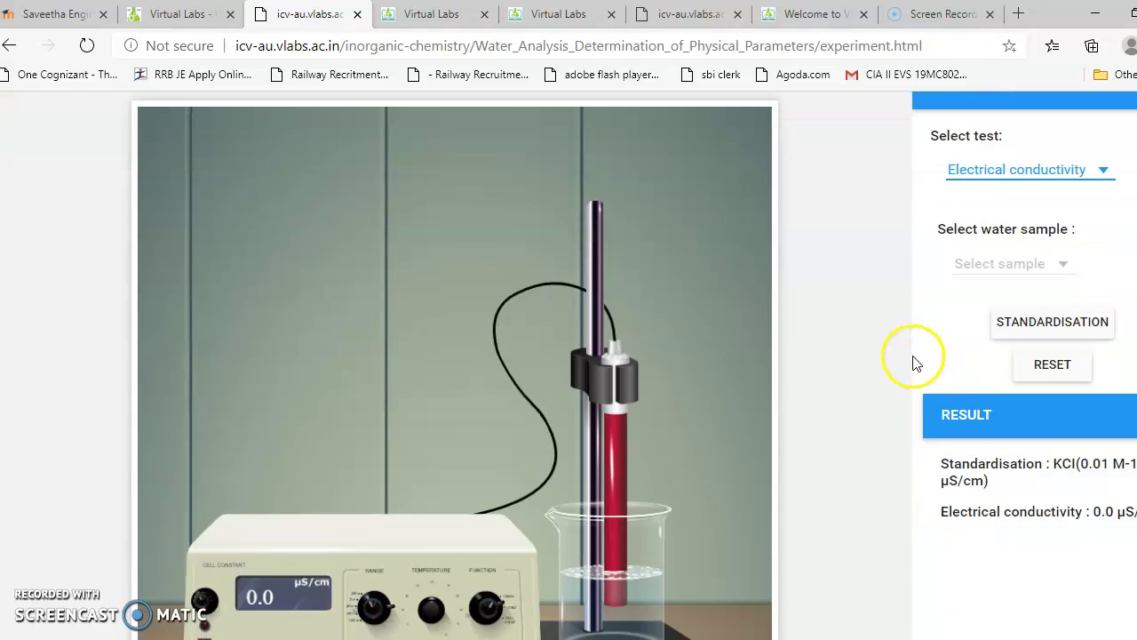
- Standardise the conductivity meter with 0.01 M KCl until it reads 1412 µS/cm
{"action": "left_click", "coordinate": [1058, 321]}
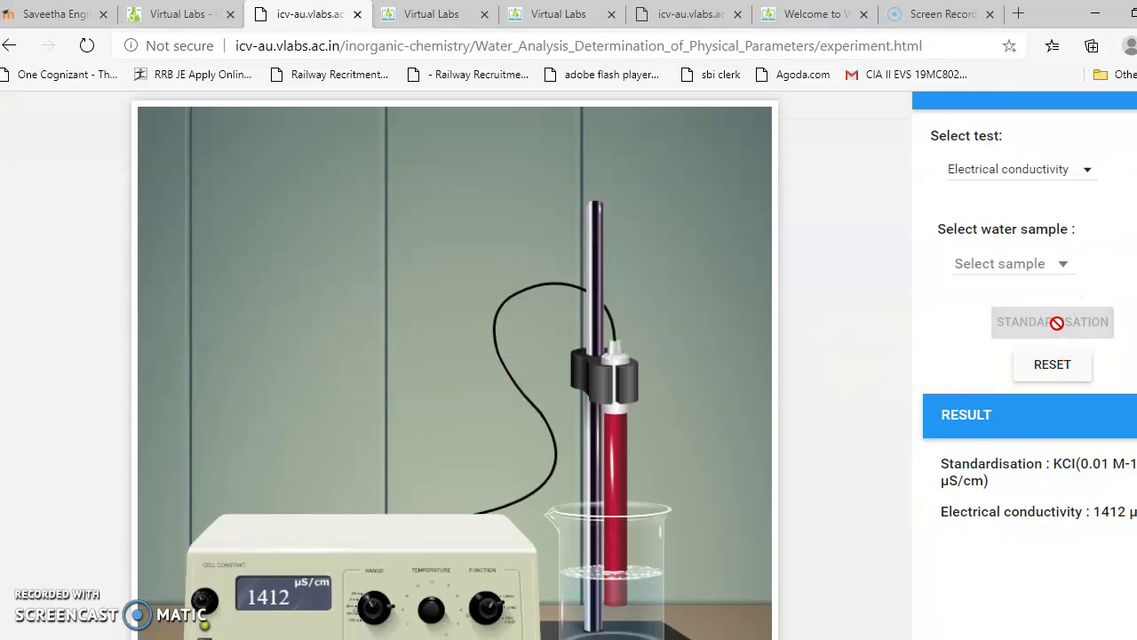
{"action": "scroll", "coordinate": [605, 466], "scroll_direction": "down", "scroll_amount": 1}
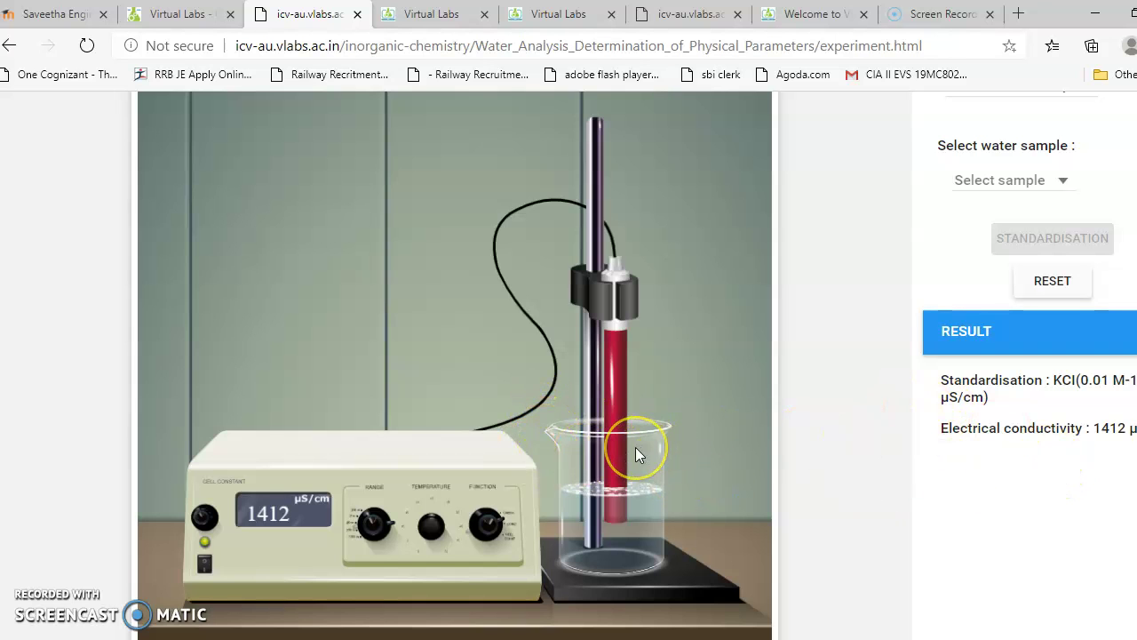
{"action": "scroll", "coordinate": [636, 447], "scroll_direction": "up", "scroll_amount": 1}
{"action": "scroll", "coordinate": [635, 447], "scroll_direction": "down", "scroll_amount": 1}
{"action": "scroll", "coordinate": [635, 446], "scroll_direction": "down", "scroll_amount": 1}
{"action": "scroll", "coordinate": [635, 447], "scroll_direction": "up", "scroll_amount": 1}
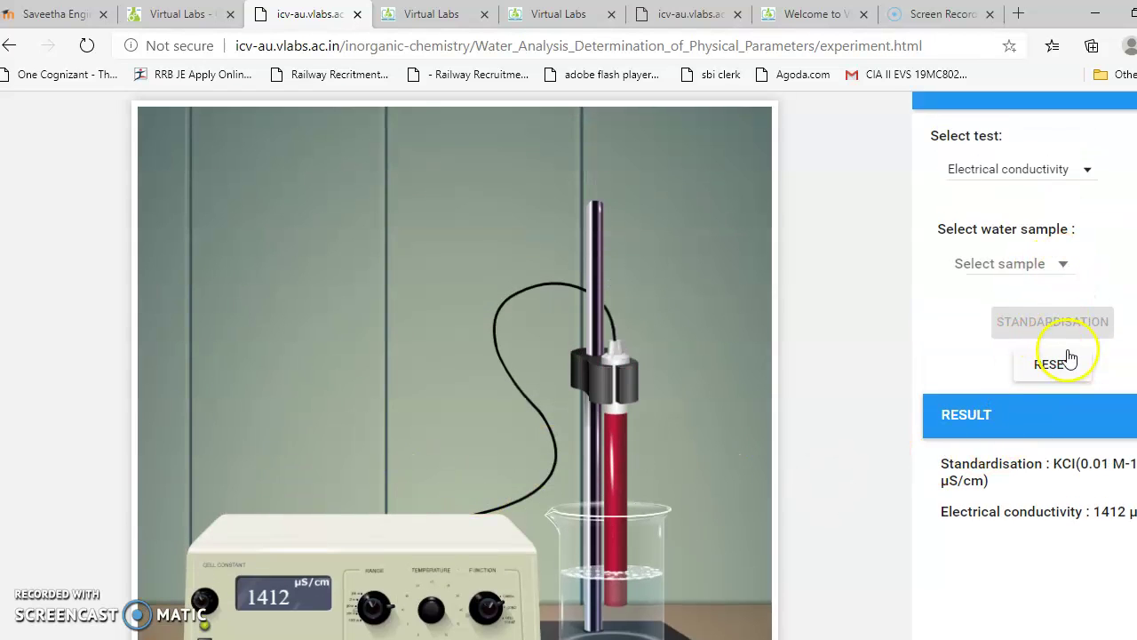
- Select Totally pure water as the sample and switch the meter on, reading 0.055 µS/cm
{"action": "left_click", "coordinate": [1060, 267]}
{"action": "scroll", "coordinate": [1075, 266], "scroll_direction": "up", "scroll_amount": 1}
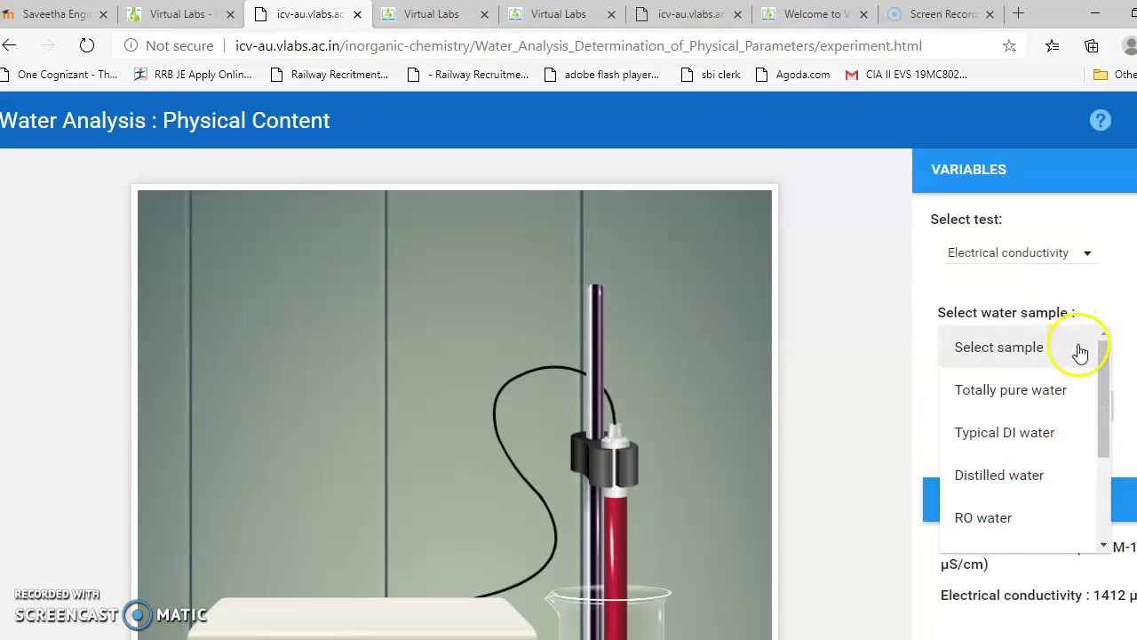
{"action": "scroll", "coordinate": [1078, 354], "scroll_direction": "down", "scroll_amount": 1}
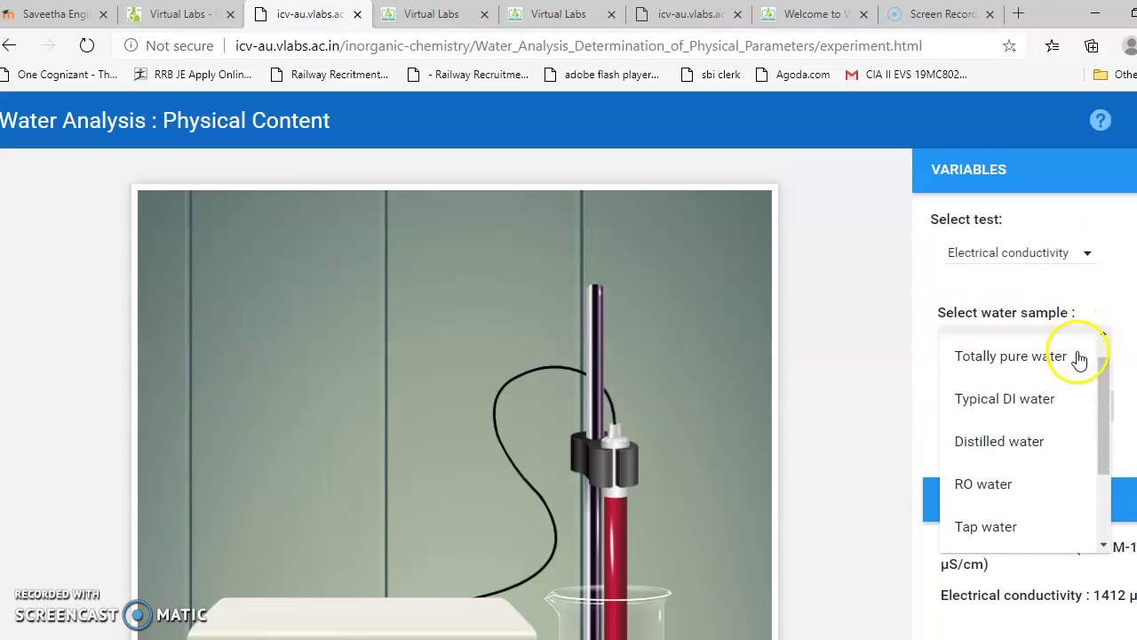
{"action": "left_click", "coordinate": [1000, 358]}
{"action": "scroll", "coordinate": [906, 414], "scroll_direction": "down", "scroll_amount": 1}
{"action": "scroll", "coordinate": [903, 414], "scroll_direction": "down", "scroll_amount": 1}
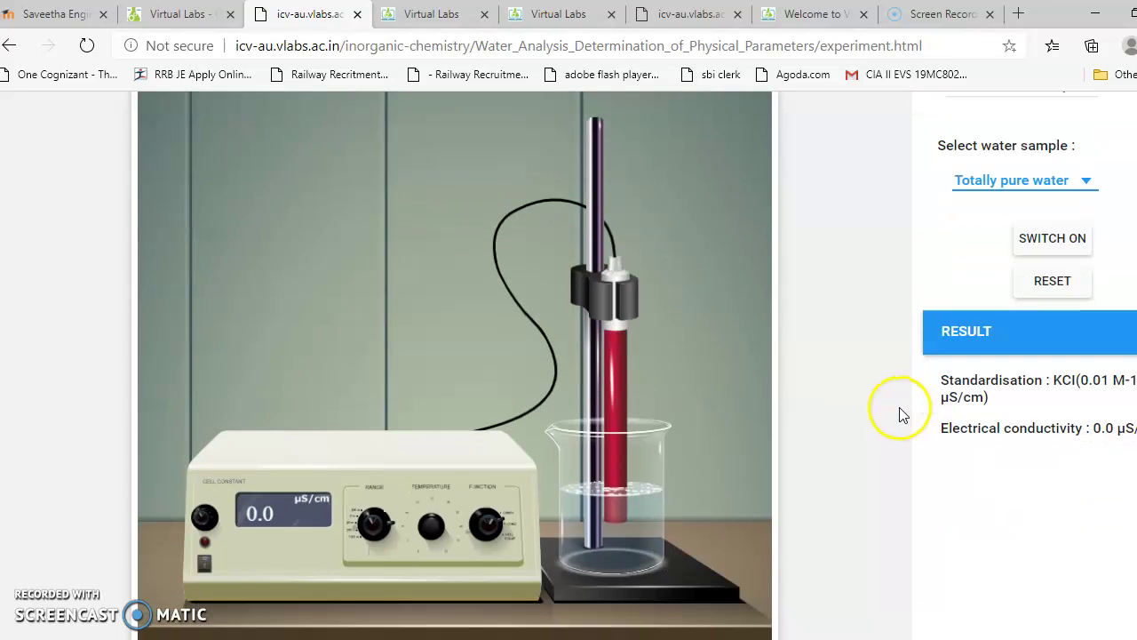
{"action": "left_click", "coordinate": [1057, 245]}
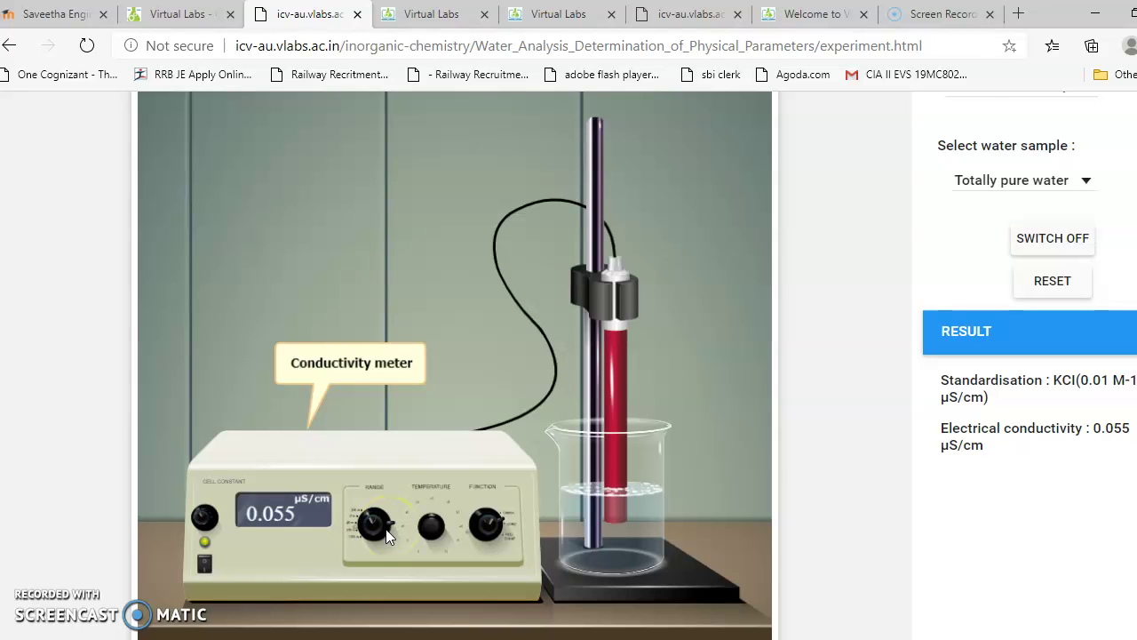
{"action": "scroll", "coordinate": [385, 528], "scroll_direction": "up", "scroll_amount": 2}
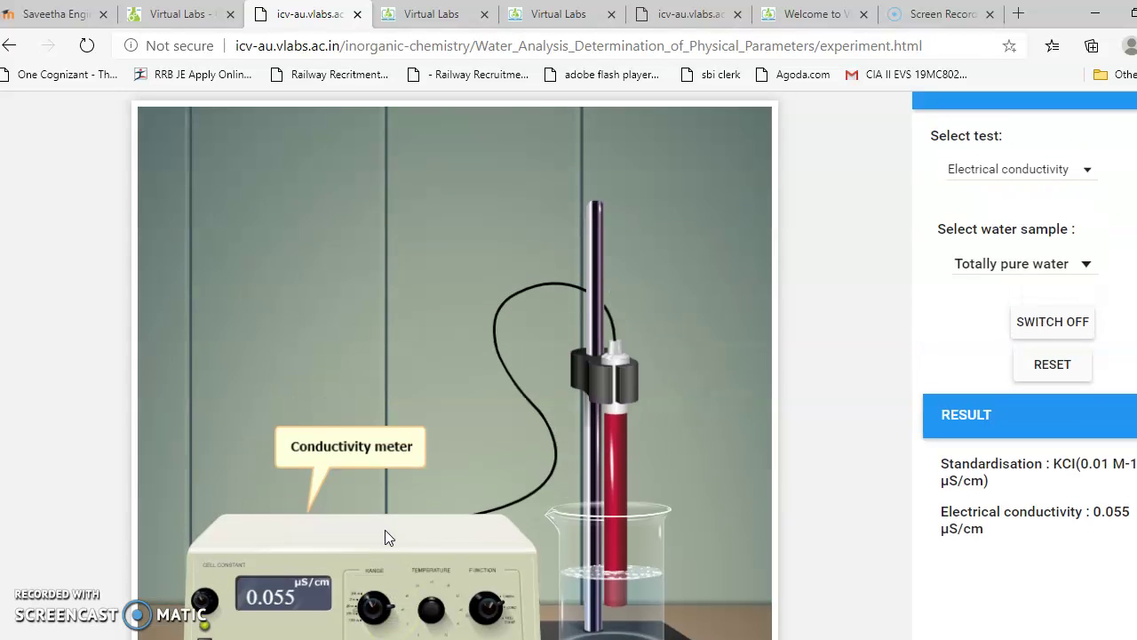
- Switch the meter off, select Typical DI water, and switch on for a 0.1 µS/cm reading
{"action": "left_click", "coordinate": [1058, 322]}
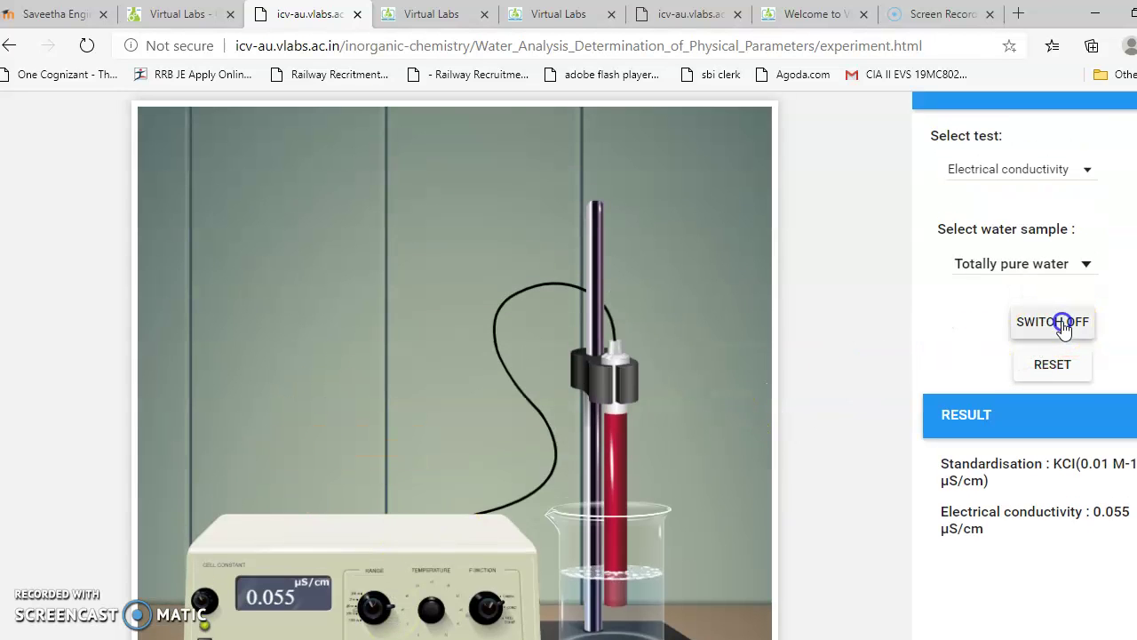
{"action": "left_click", "coordinate": [1088, 265]}
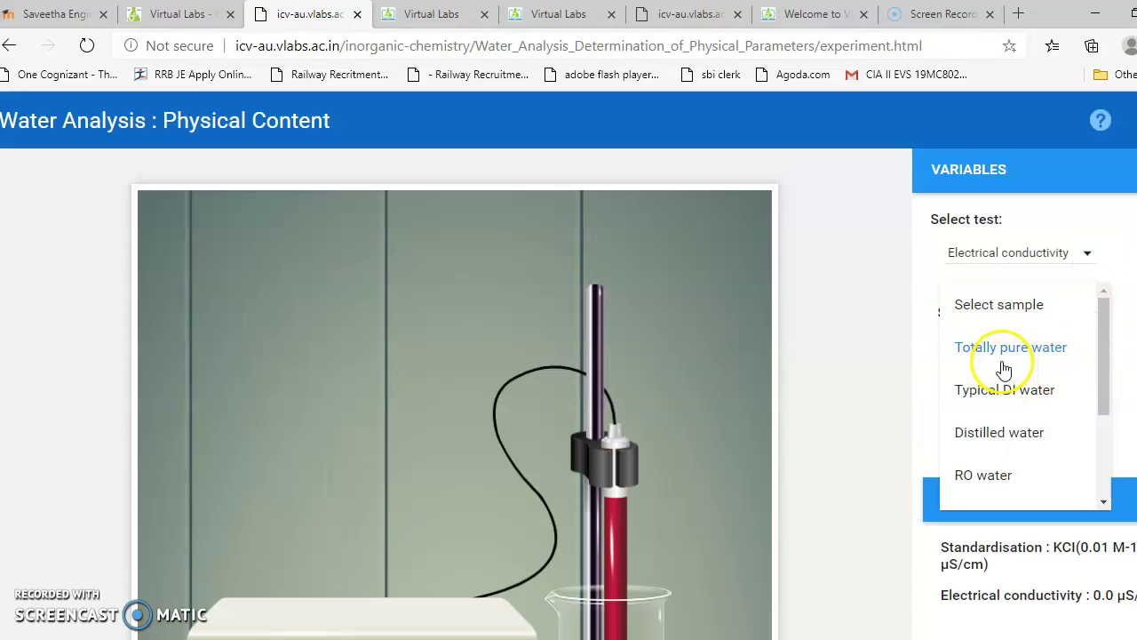
{"action": "left_click", "coordinate": [1002, 392]}
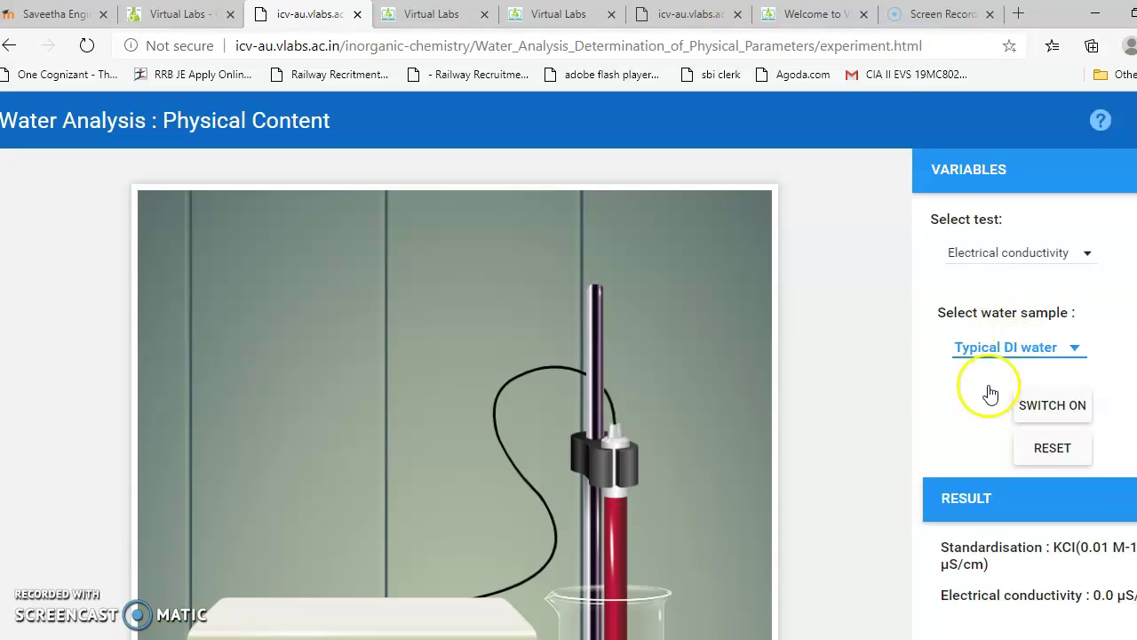
{"action": "scroll", "coordinate": [973, 420], "scroll_direction": "down", "scroll_amount": 1}
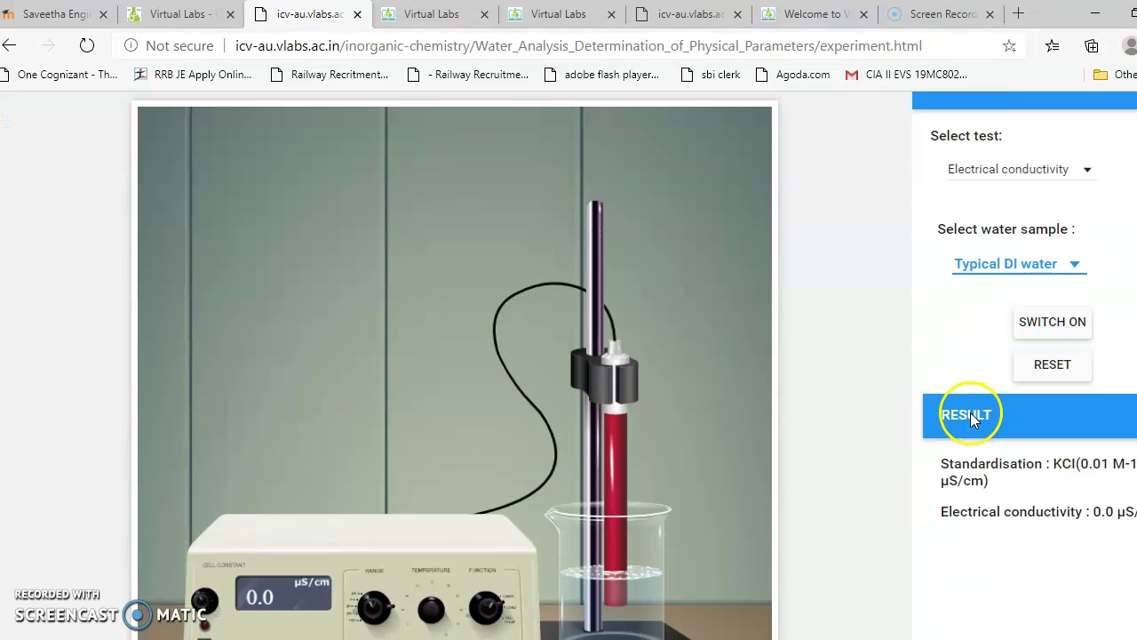
{"action": "left_click", "coordinate": [1067, 325]}
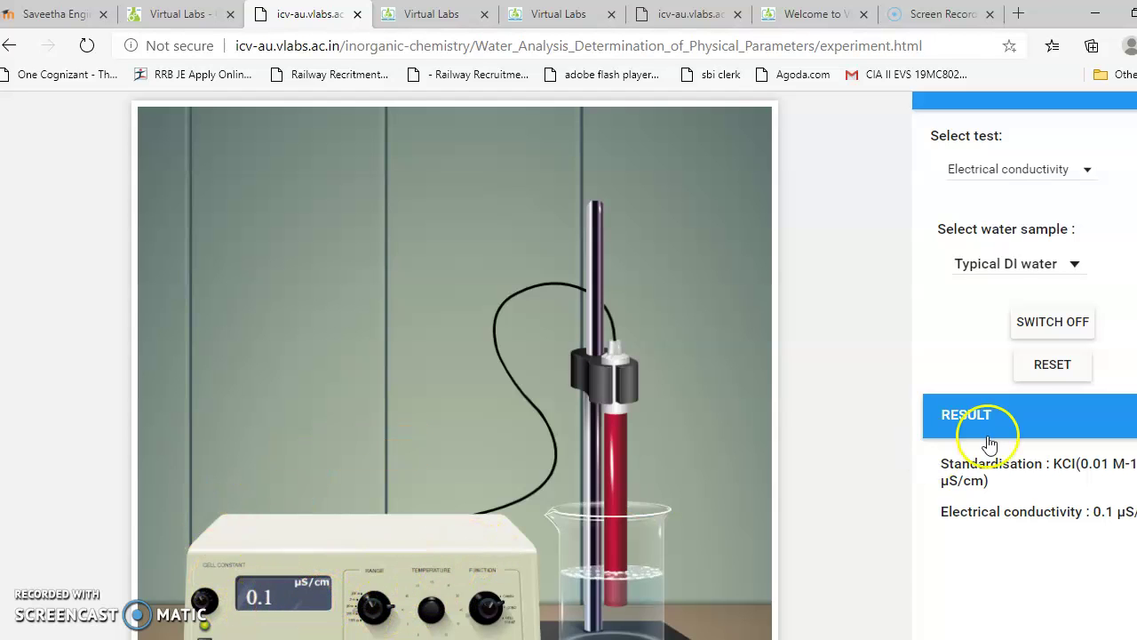
- Measure Distilled water at 0.5 µS/cm, then switch the meter back off
{"action": "left_click", "coordinate": [1055, 329]}
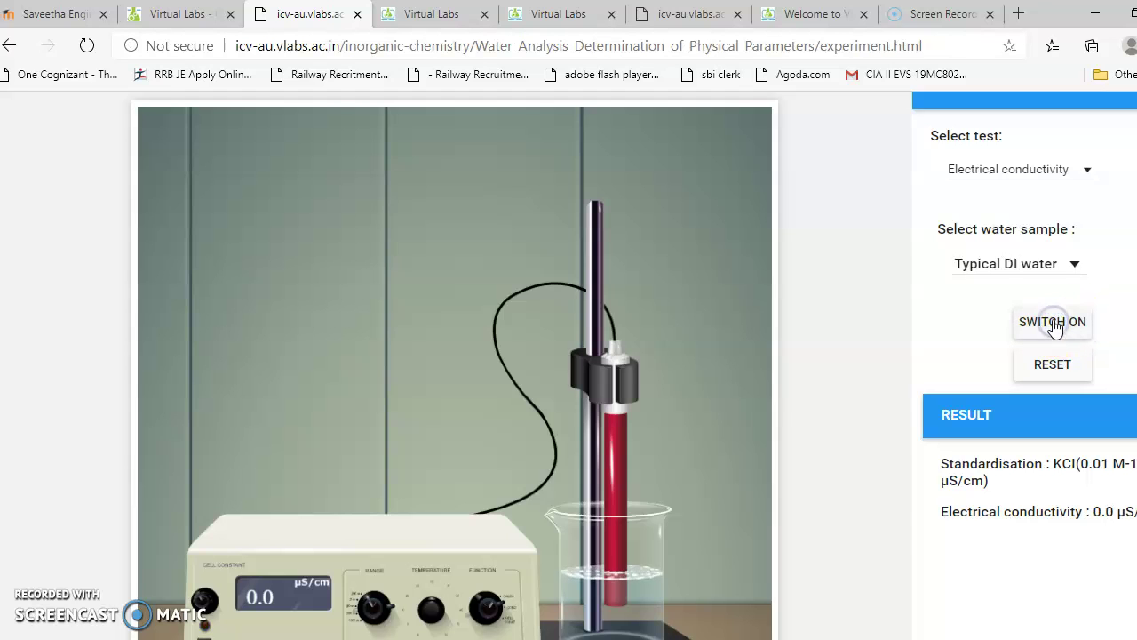
{"action": "left_click", "coordinate": [1075, 263]}
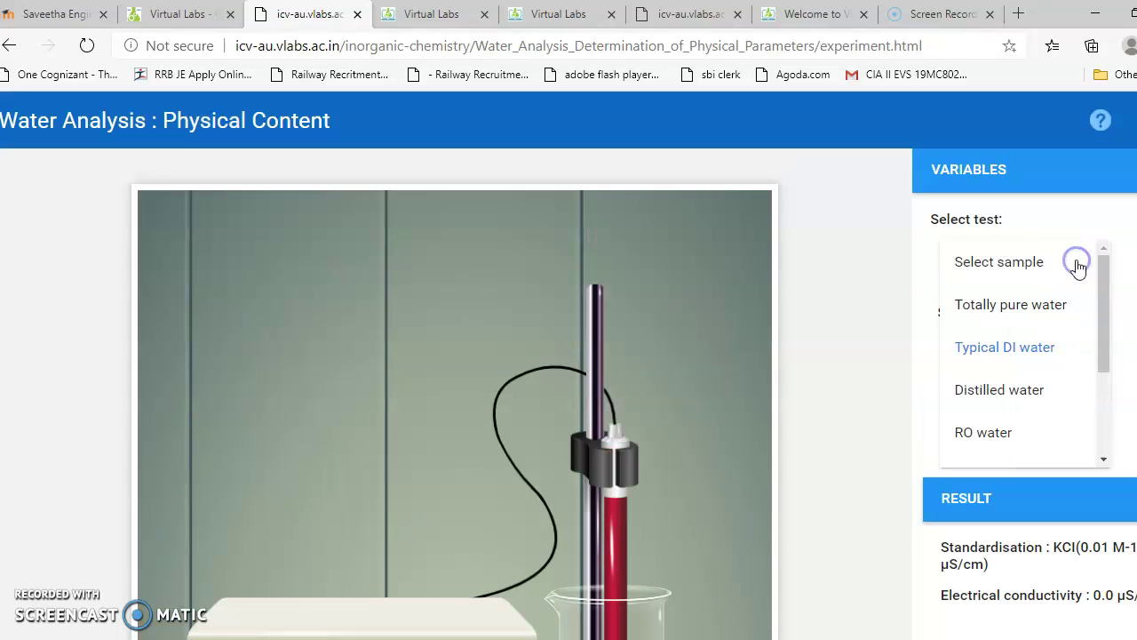
{"action": "left_click", "coordinate": [1015, 387]}
{"action": "scroll", "coordinate": [982, 418], "scroll_direction": "down", "scroll_amount": 2}
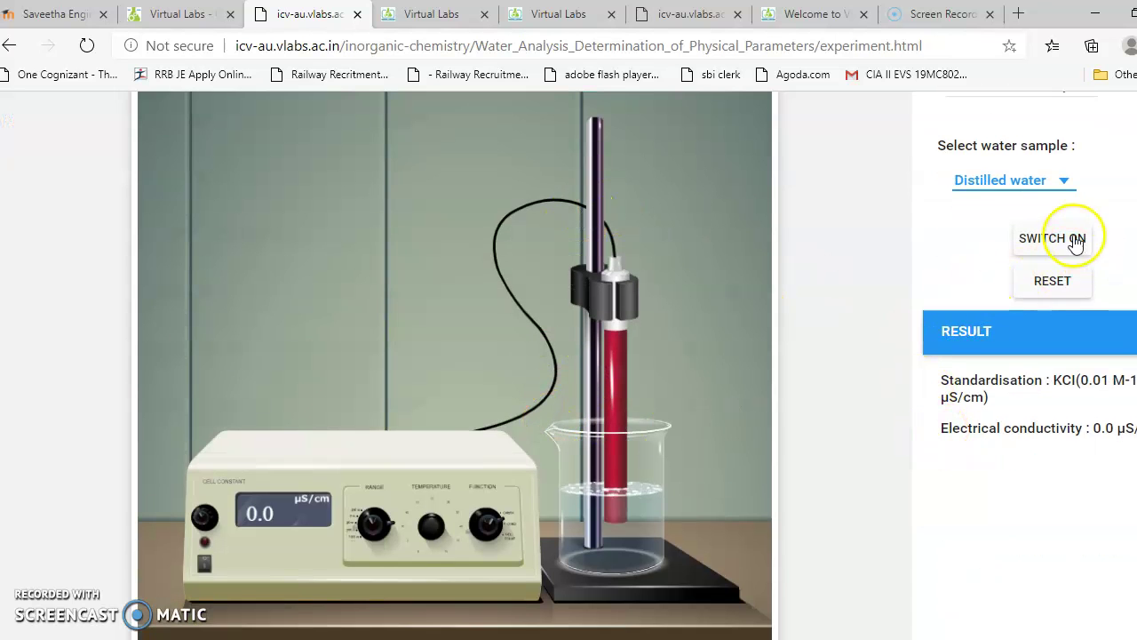
{"action": "left_click", "coordinate": [1047, 241]}
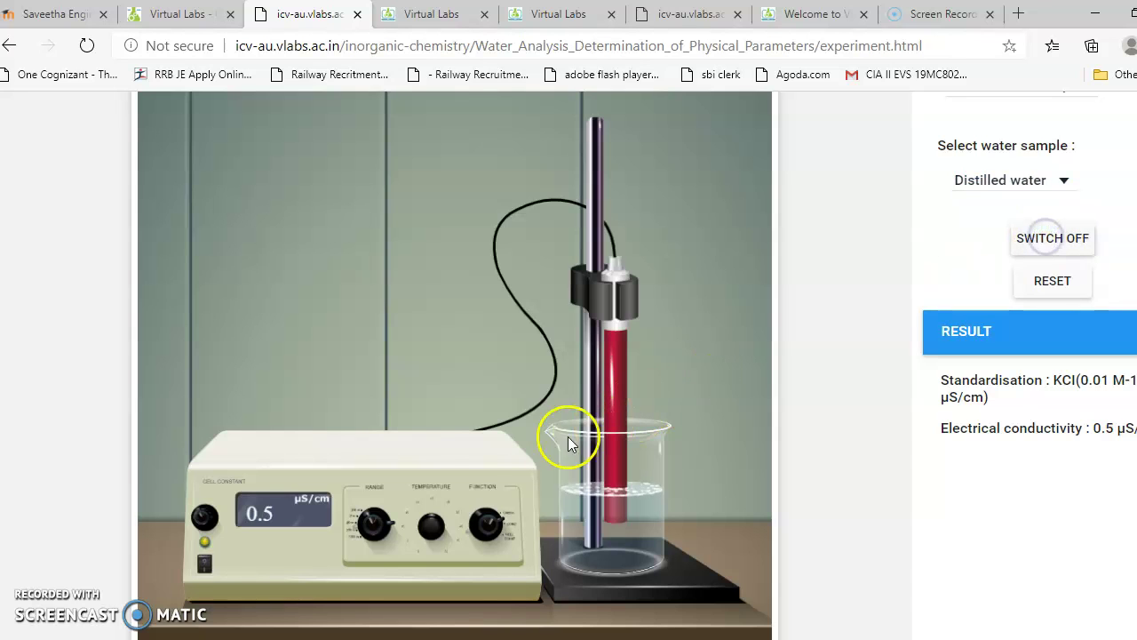
{"action": "mouse_move", "coordinate": [410, 522]}
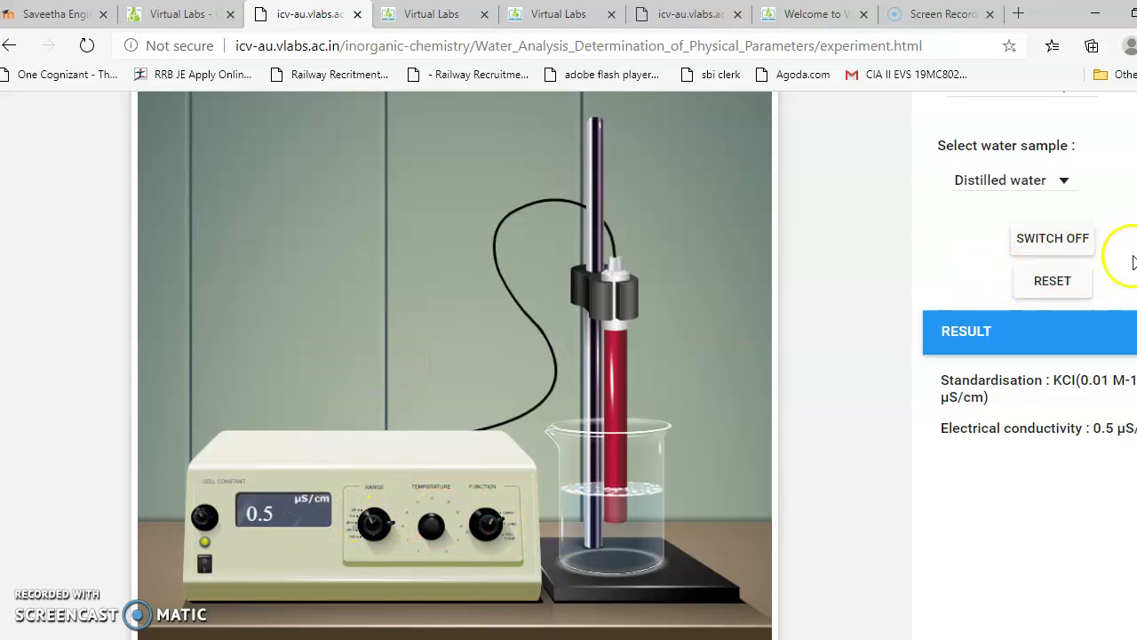
{"action": "mouse_move", "coordinate": [442, 494]}
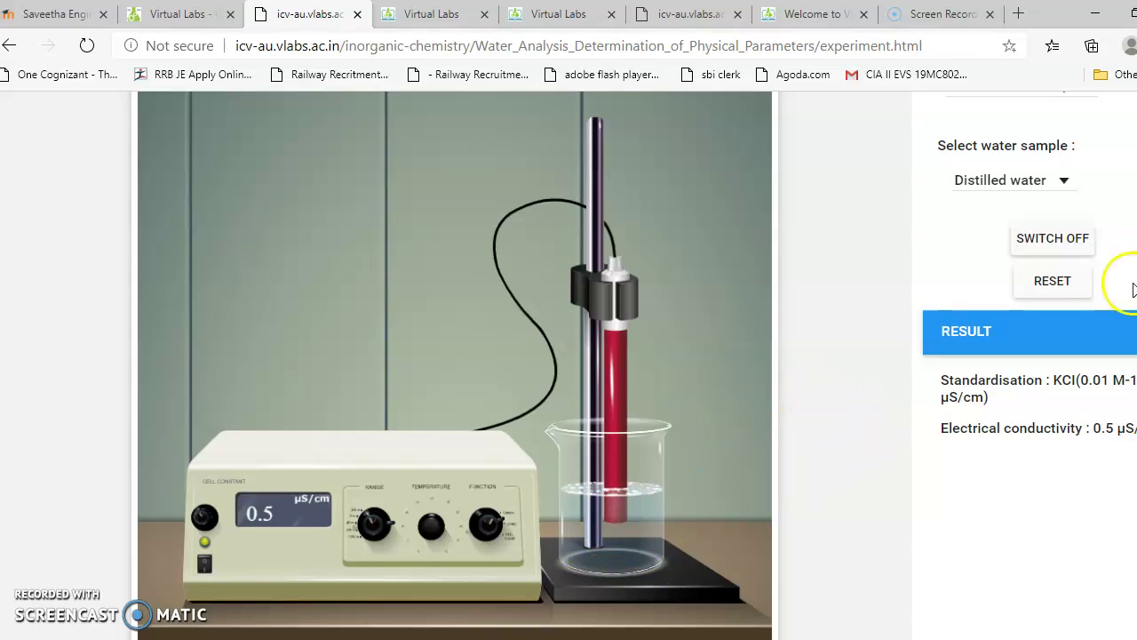
{"action": "left_click", "coordinate": [1054, 238]}
- Select Tap water from the sample list and switch the meter on, reading 572 µS/cm
{"action": "left_click", "coordinate": [1065, 183]}
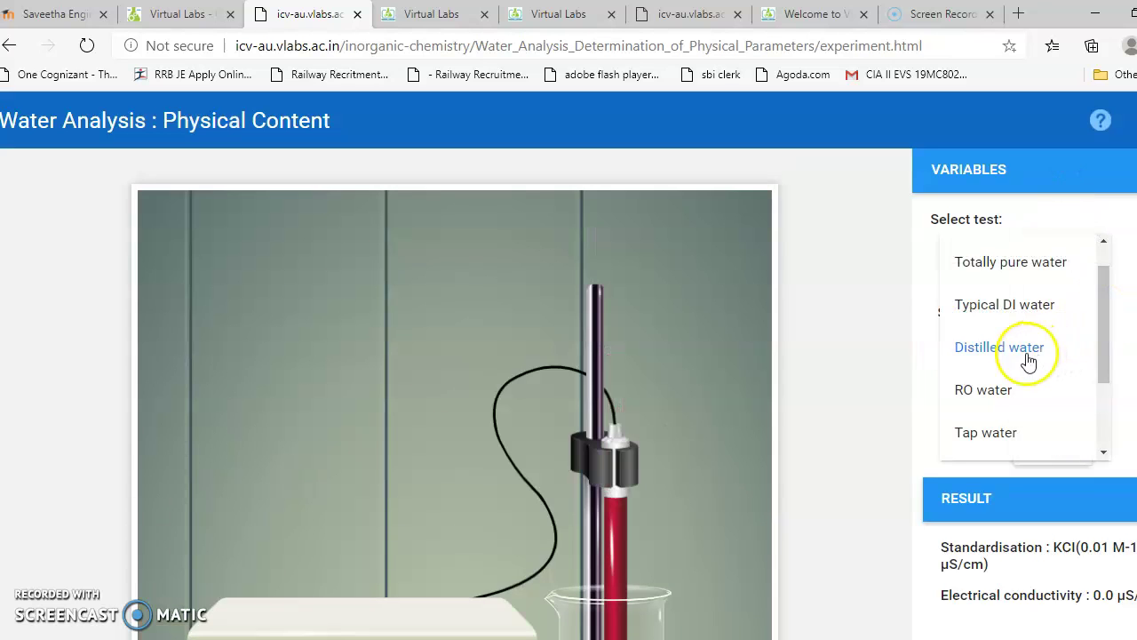
{"action": "left_click_drag", "start_coordinate": [1101, 357], "coordinate": [1110, 401]}
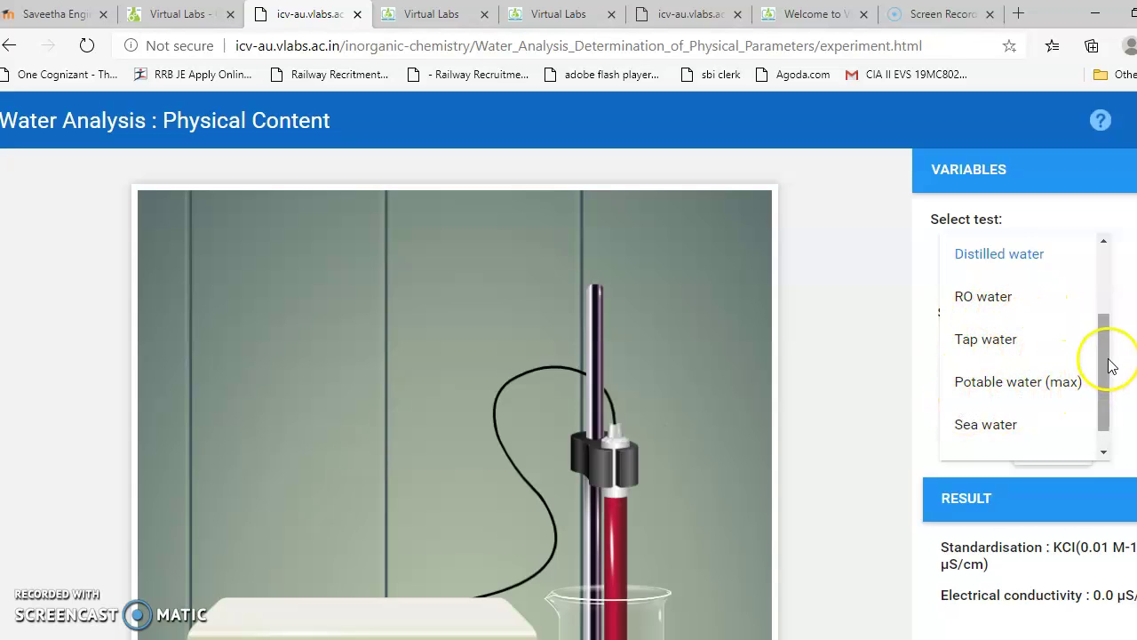
{"action": "left_click", "coordinate": [1002, 347]}
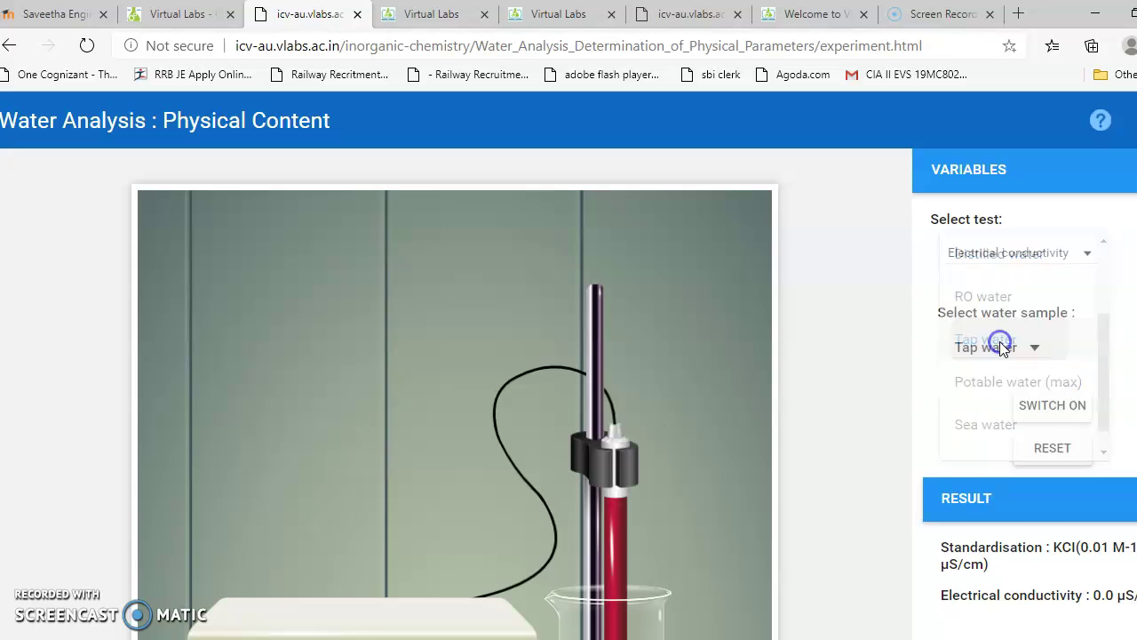
{"action": "left_click", "coordinate": [1039, 408]}
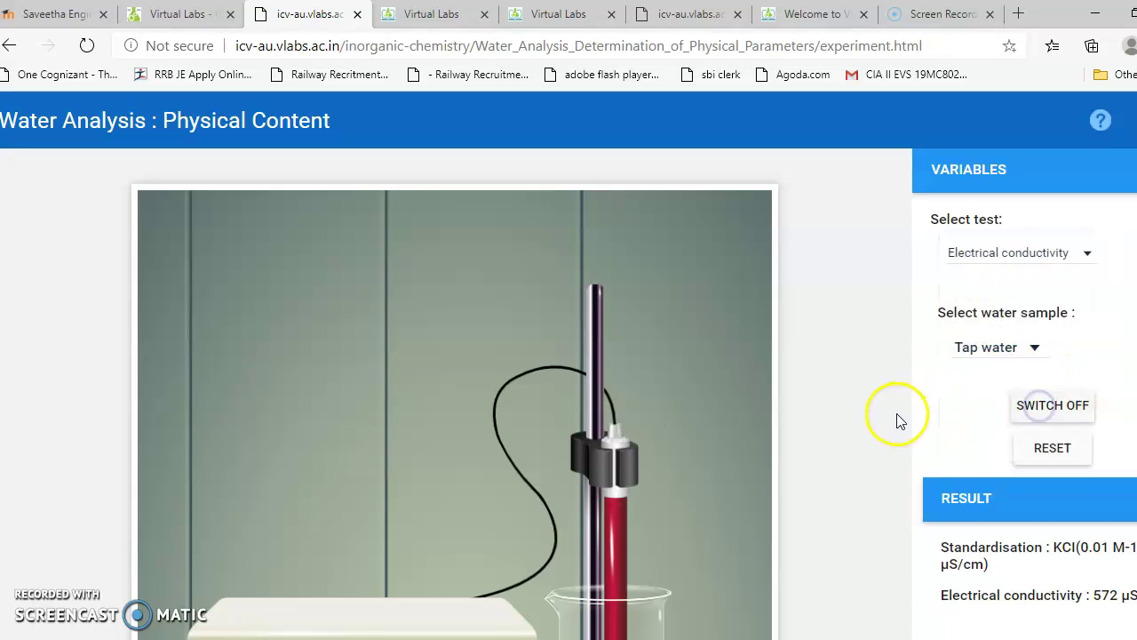
{"action": "scroll", "coordinate": [894, 414], "scroll_direction": "down", "scroll_amount": 2}
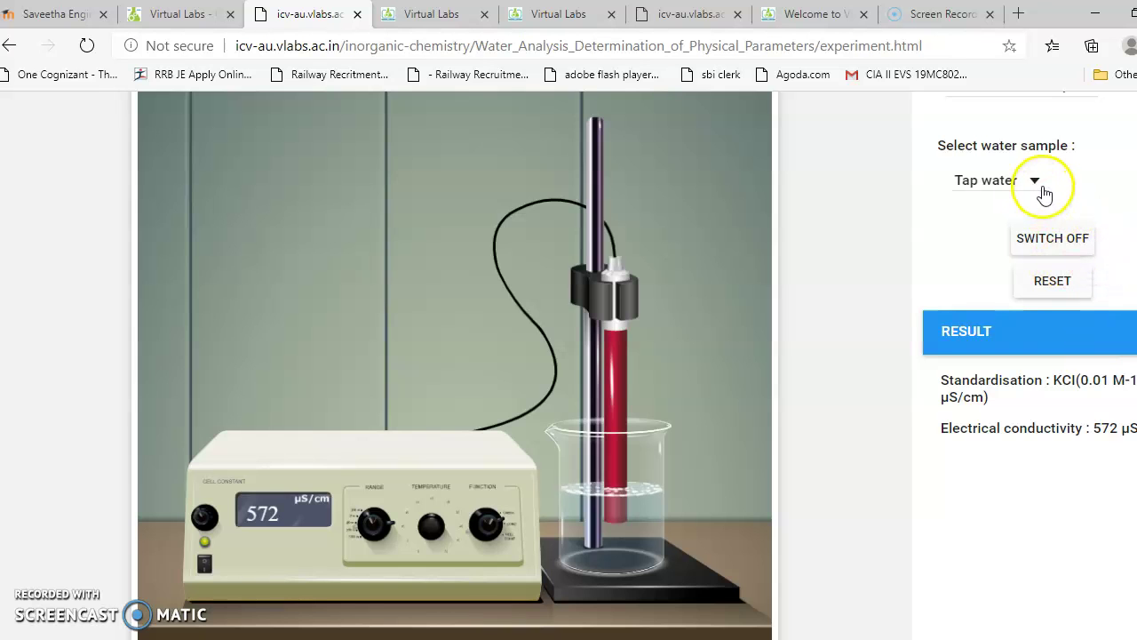
- Switch the meter off, select Sea water as the sample, and switch it on to read 56000 µS/cm
{"action": "left_click", "coordinate": [1060, 240]}
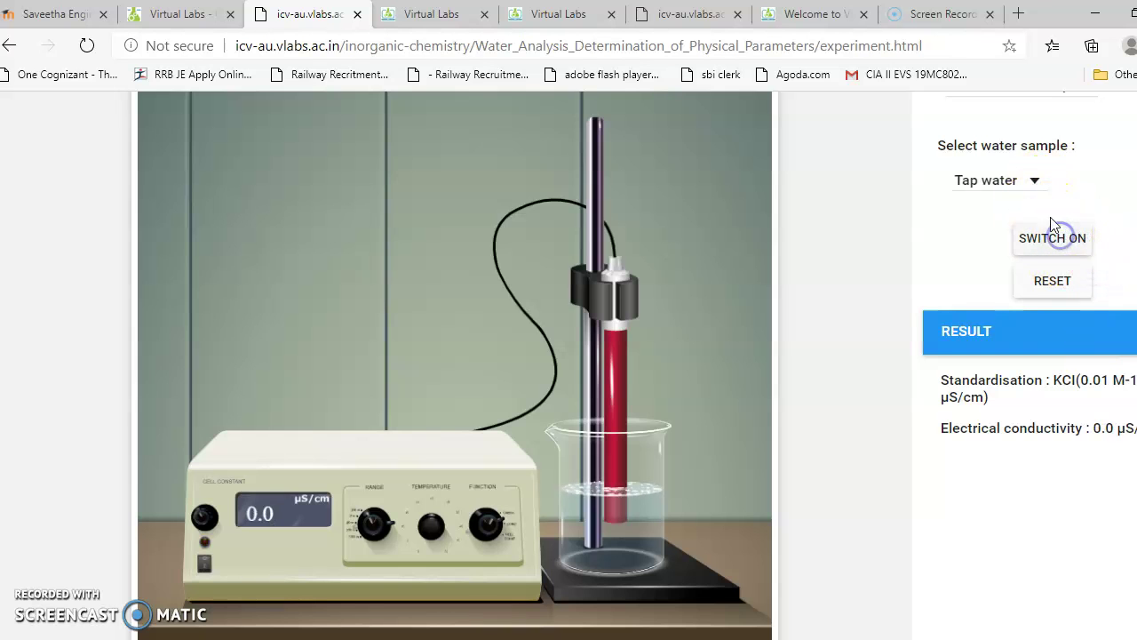
{"action": "left_click", "coordinate": [1033, 181]}
{"action": "scroll", "coordinate": [1033, 176], "scroll_direction": "up", "scroll_amount": 2}
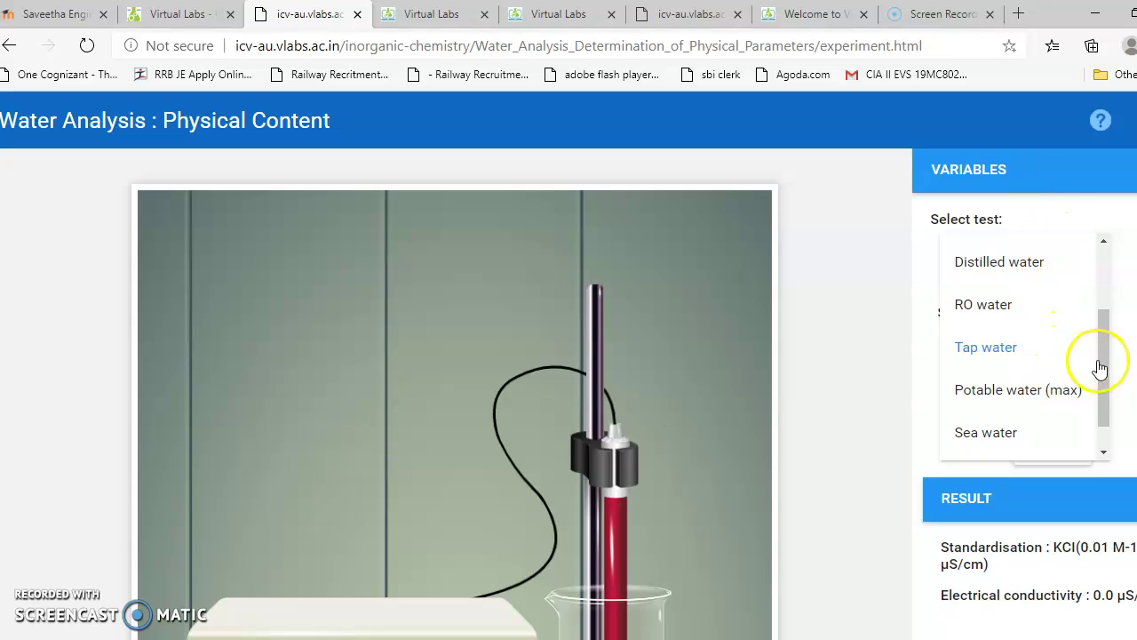
{"action": "left_click_drag", "start_coordinate": [1099, 368], "coordinate": [1097, 398]}
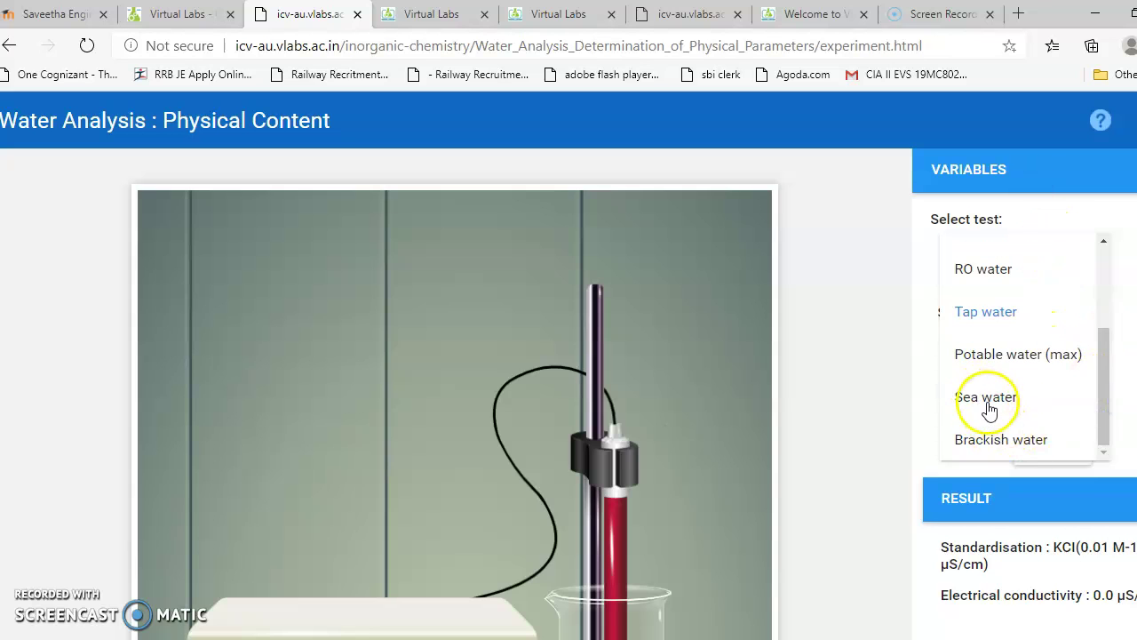
{"action": "left_click", "coordinate": [986, 397]}
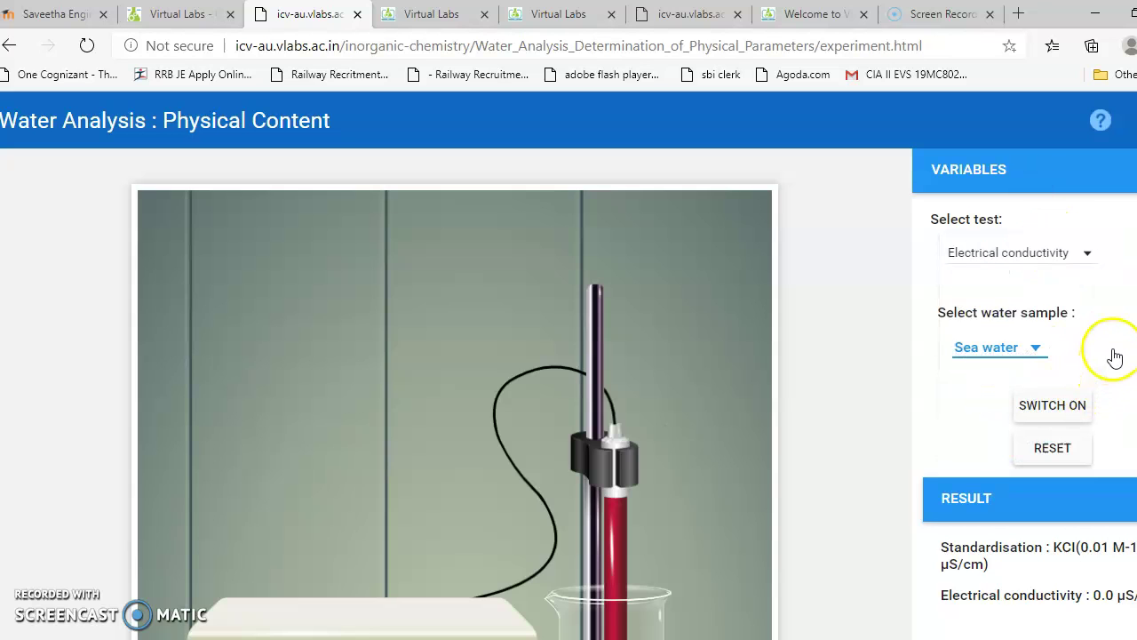
{"action": "left_click", "coordinate": [1053, 406]}
{"action": "scroll", "coordinate": [1013, 422], "scroll_direction": "down", "scroll_amount": 3}
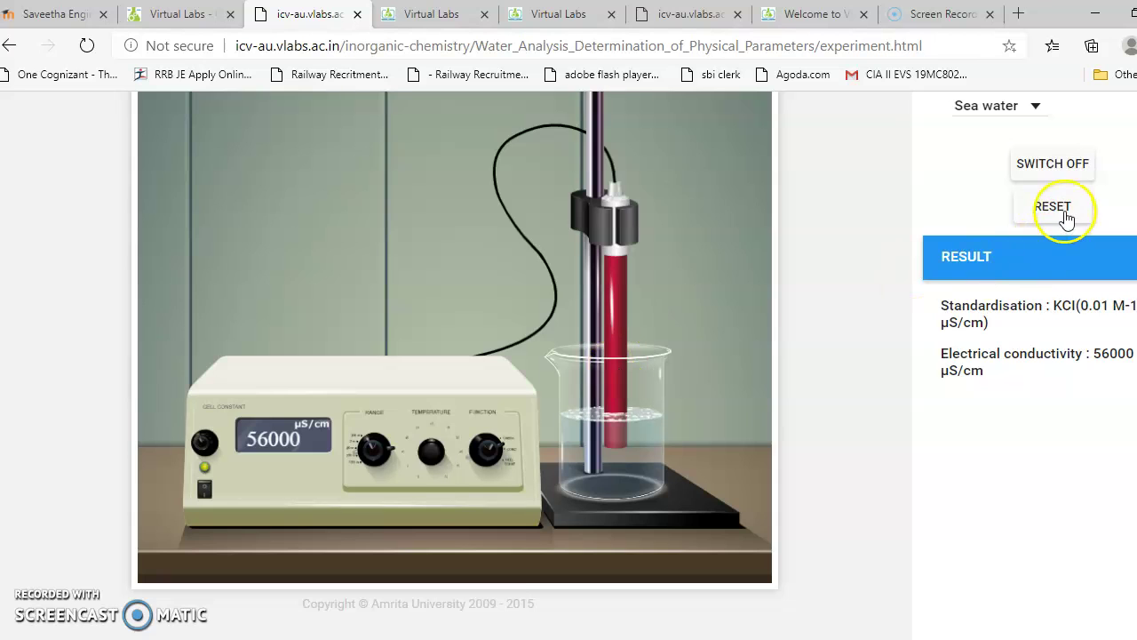
{"action": "scroll", "coordinate": [1066, 219], "scroll_direction": "up", "scroll_amount": 1}
- Select Brackish water as the sample and switch the meter on to read 100000 µS/cm
{"action": "left_click", "coordinate": [1036, 194]}
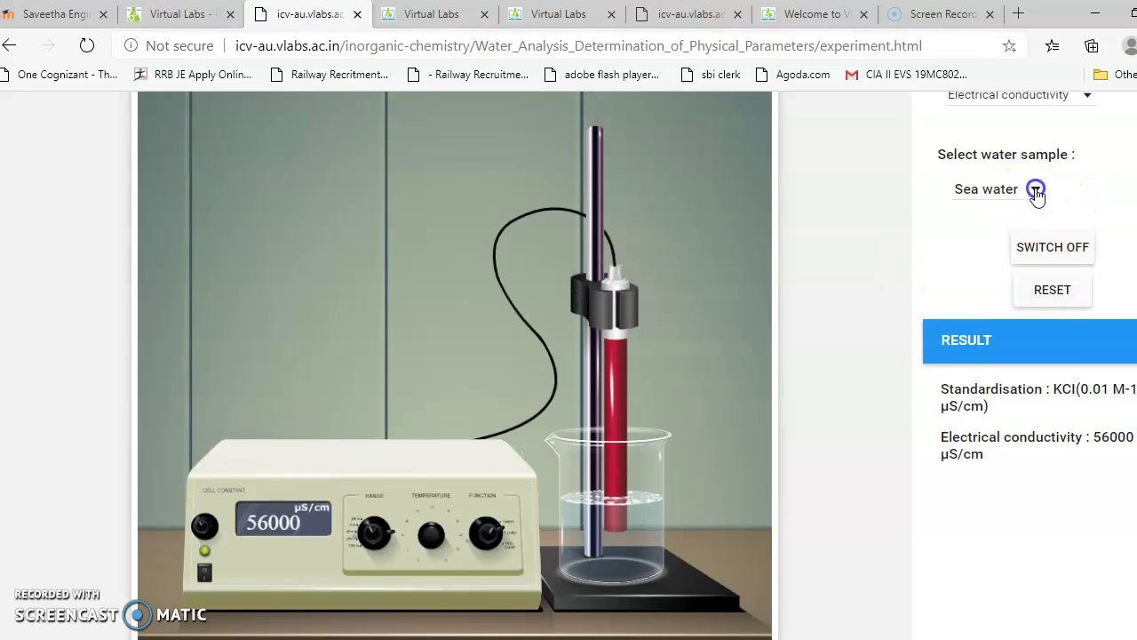
{"action": "left_click", "coordinate": [1102, 318]}
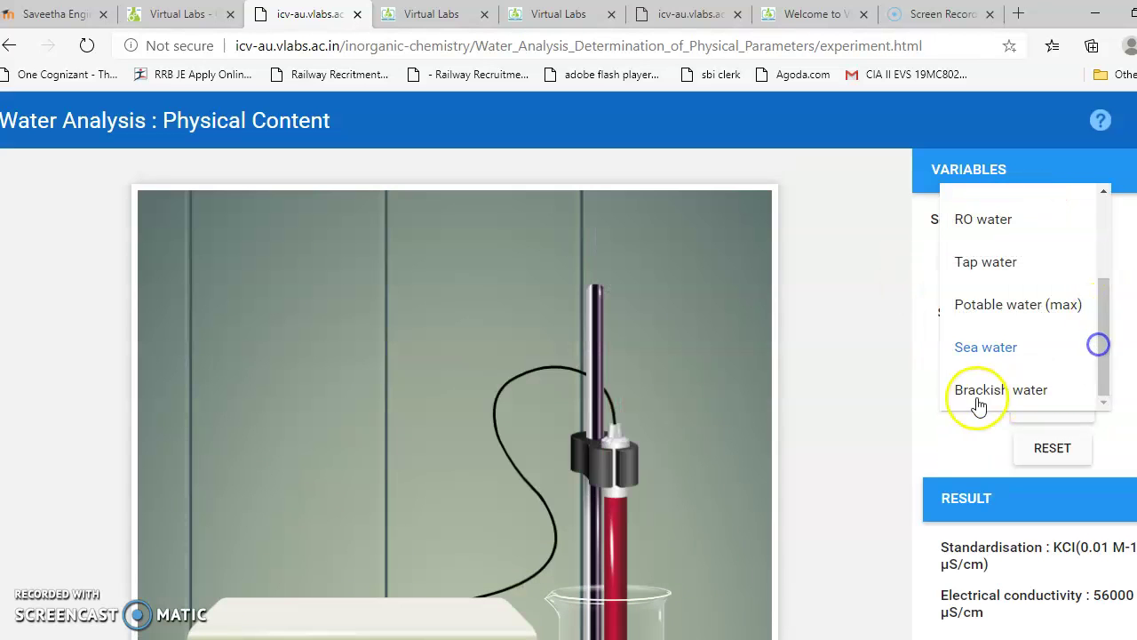
{"action": "left_click", "coordinate": [968, 388]}
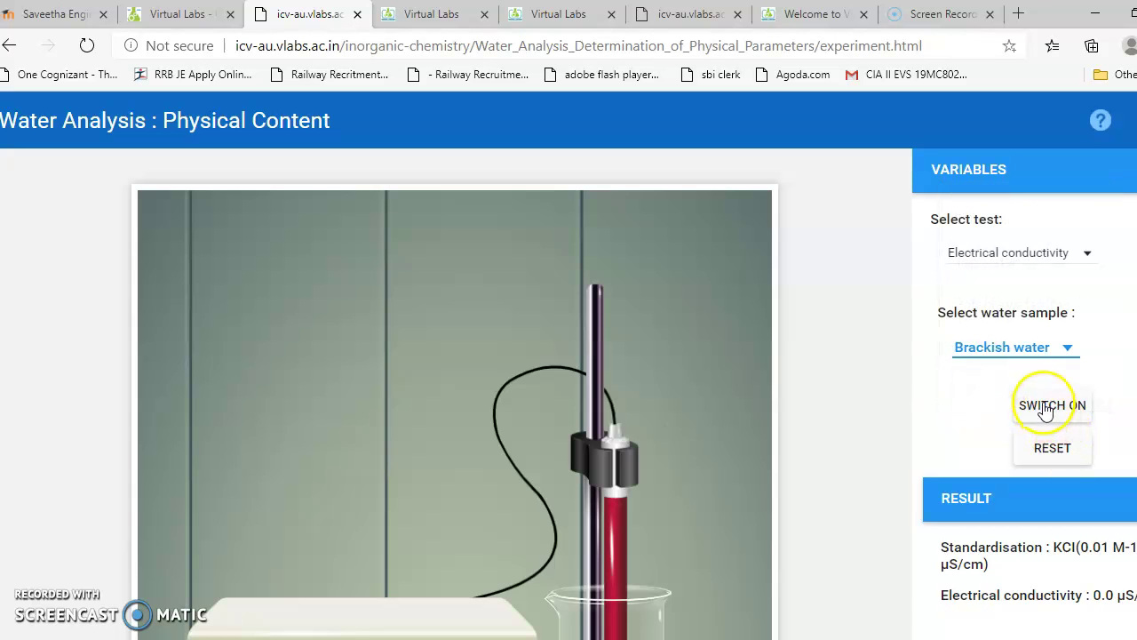
{"action": "left_click", "coordinate": [1046, 406]}
{"action": "scroll", "coordinate": [879, 413], "scroll_direction": "down", "scroll_amount": 3}
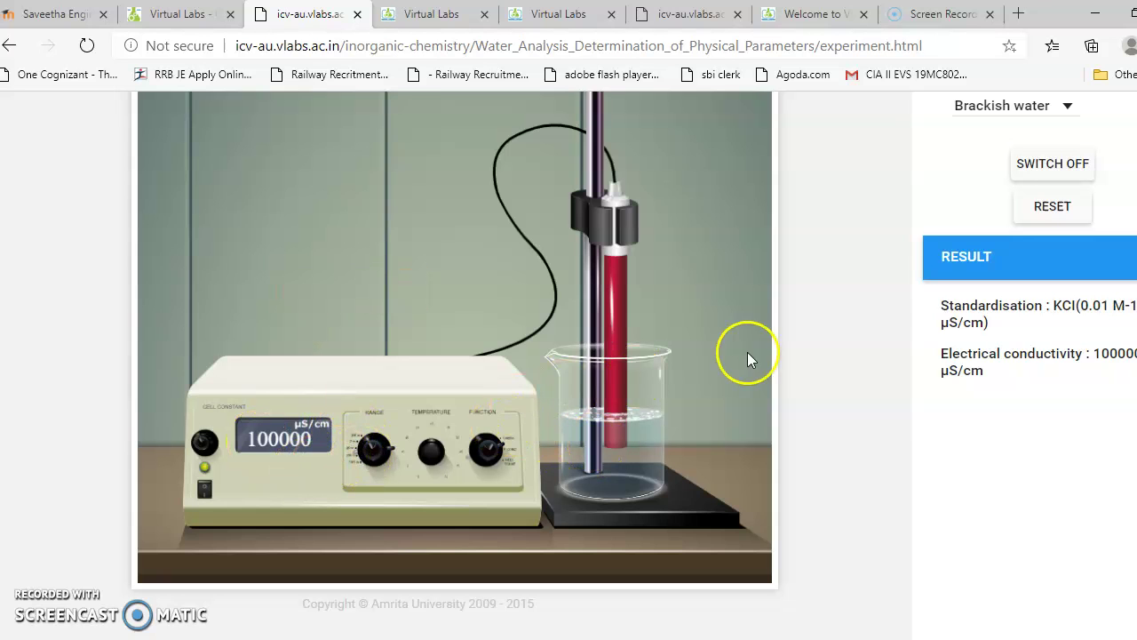
{"action": "scroll", "coordinate": [622, 382], "scroll_direction": "up", "scroll_amount": 2}
{"action": "scroll", "coordinate": [620, 392], "scroll_direction": "down", "scroll_amount": 1}
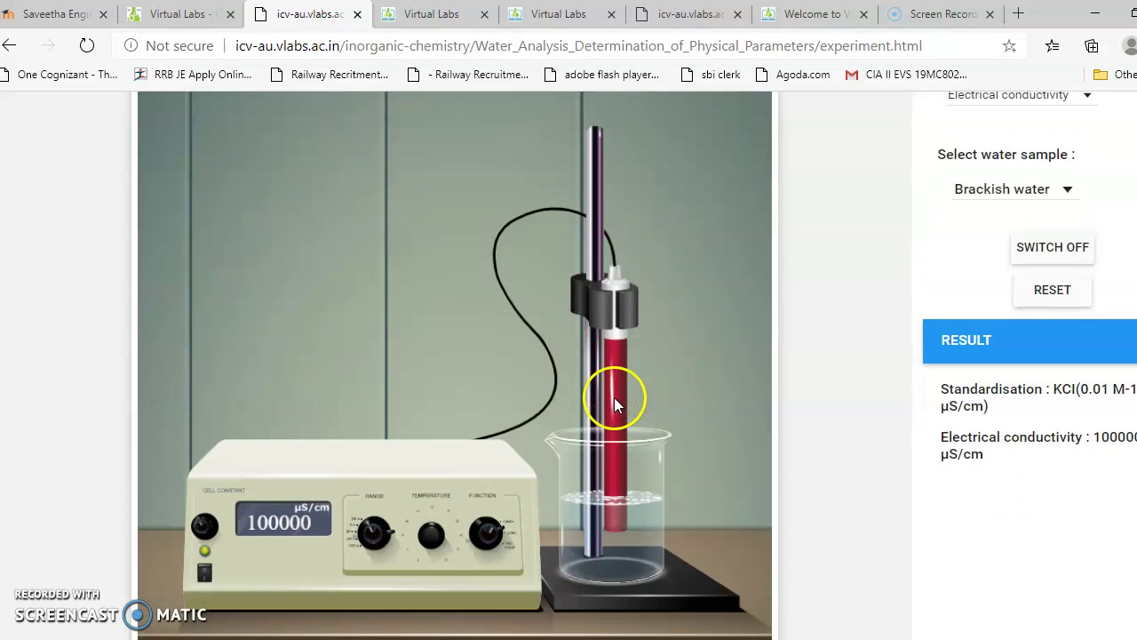